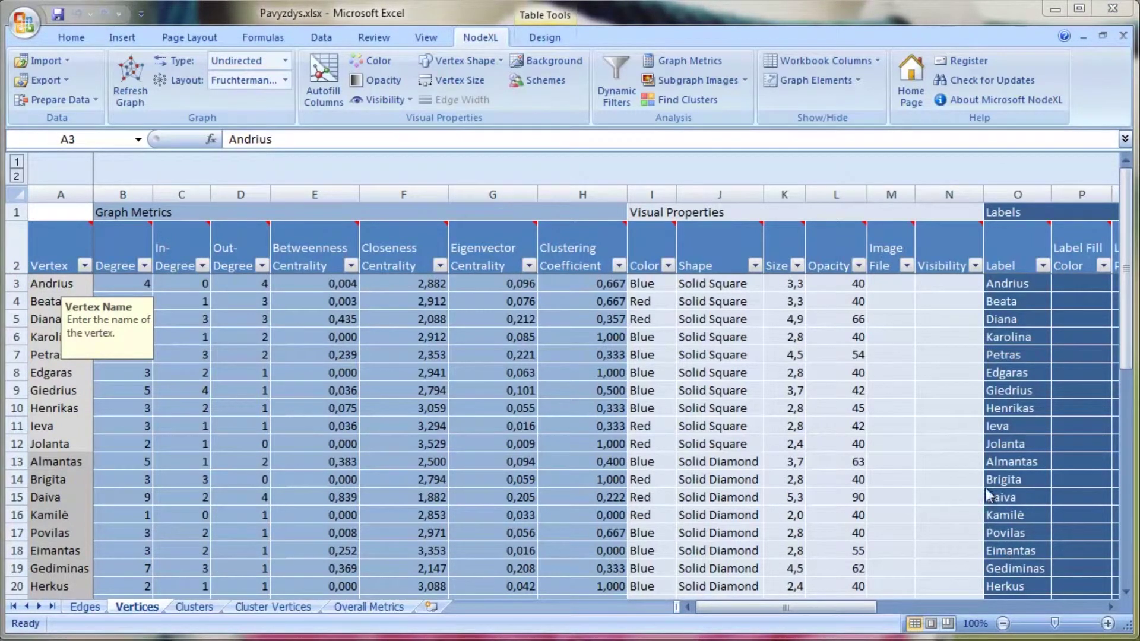
Step: Examine the vertex names listed on the Vertices sheet, from row 3 down through the shaded groups
click(53, 283)
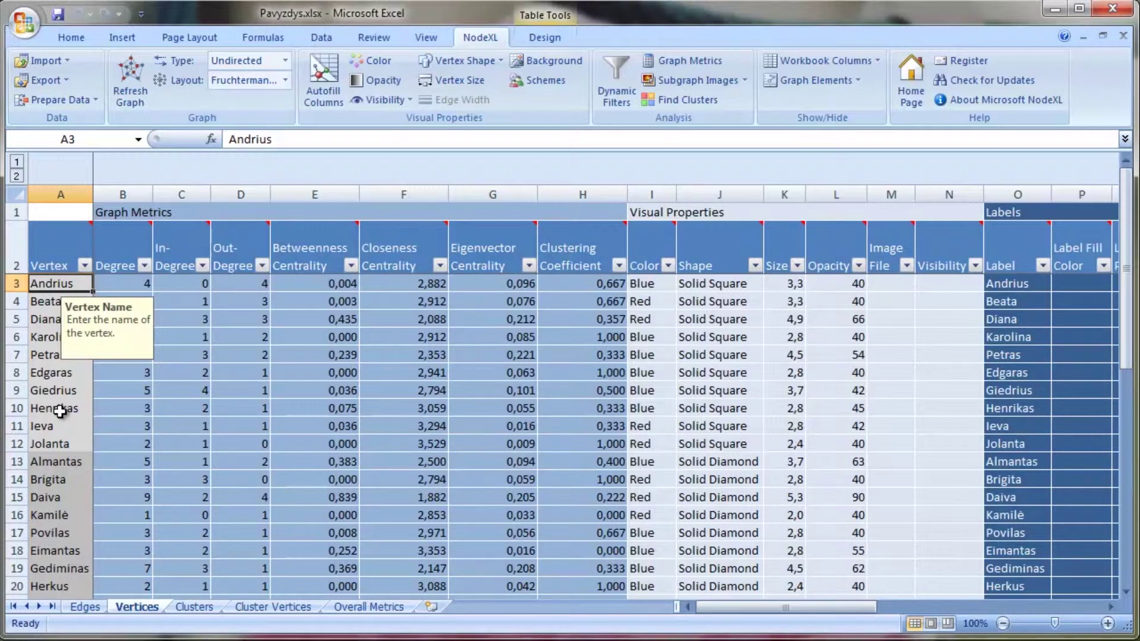
click(63, 442)
scroll(63, 440, down, 5)
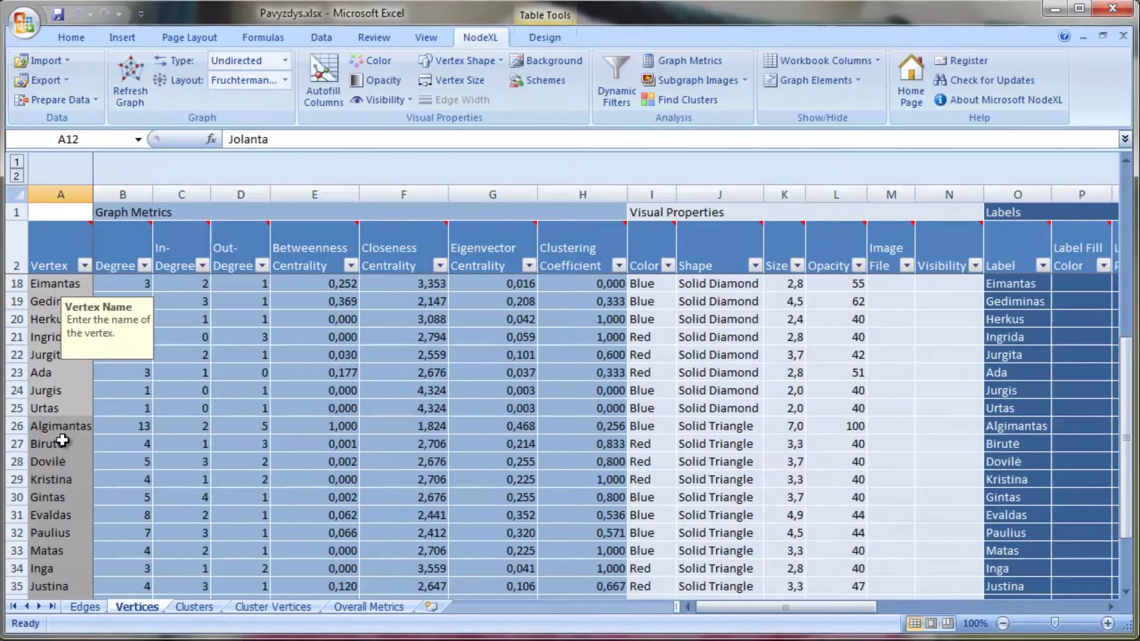
scroll(62, 441, down, 3)
scroll(64, 439, up, 8)
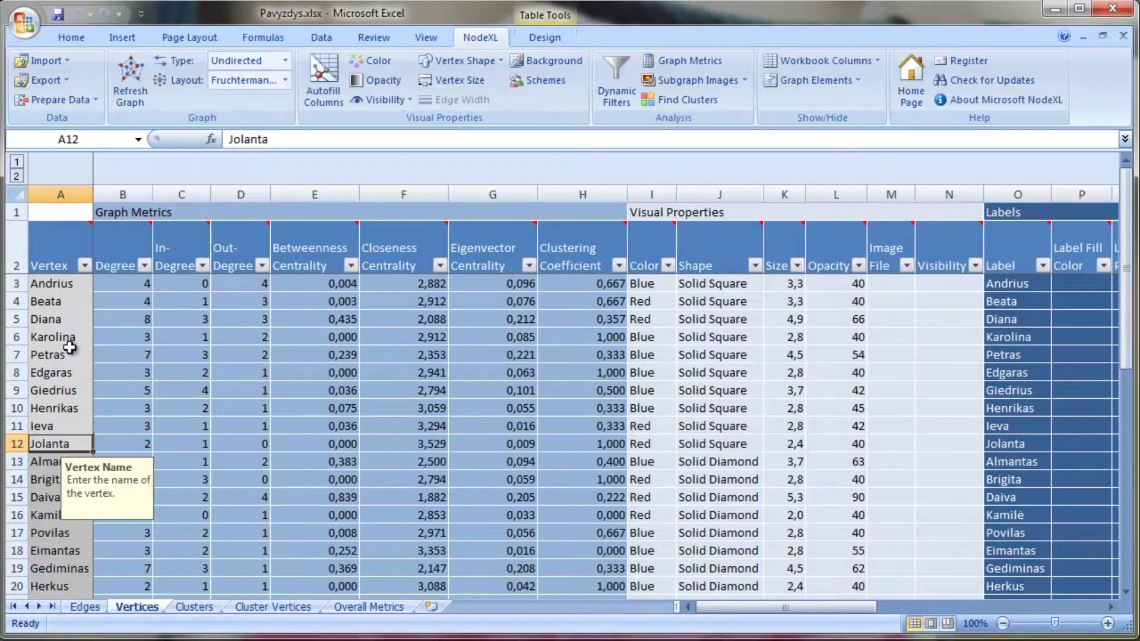
click(53, 285)
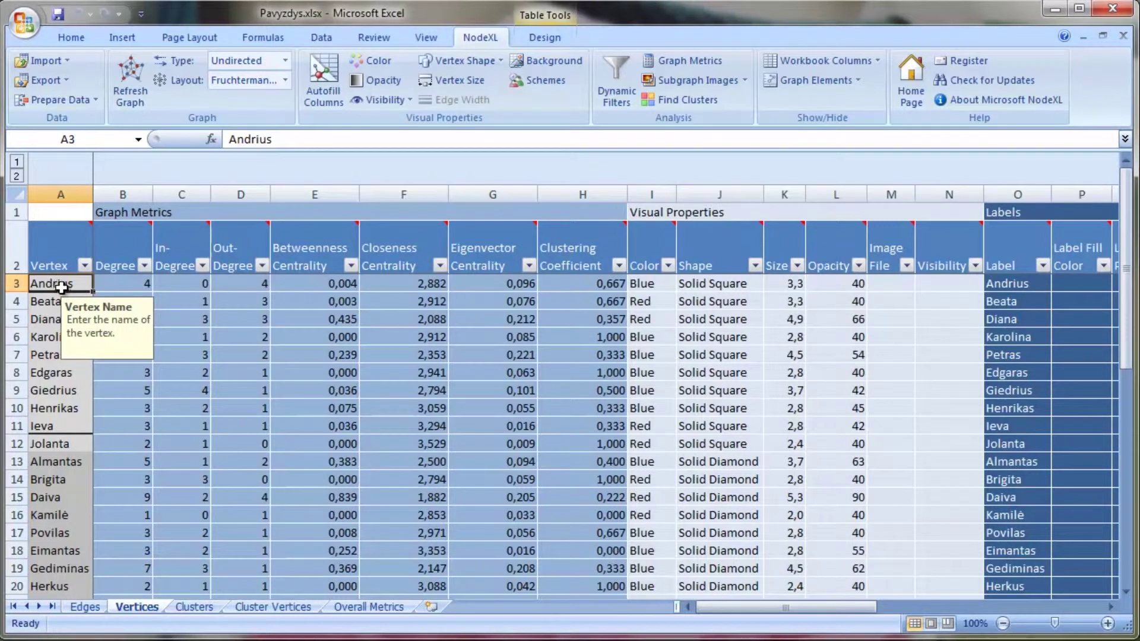
click(55, 315)
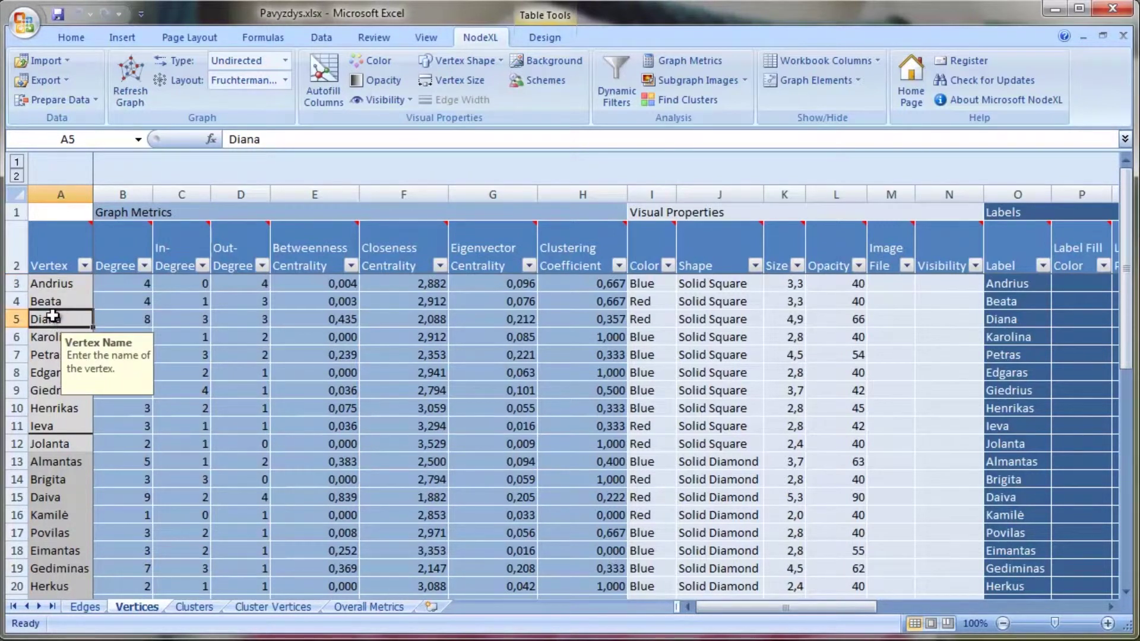
Step: Open the Edges sheet and review the connected pairs in the Vertex 1 and Vertex 2 columns
click(89, 607)
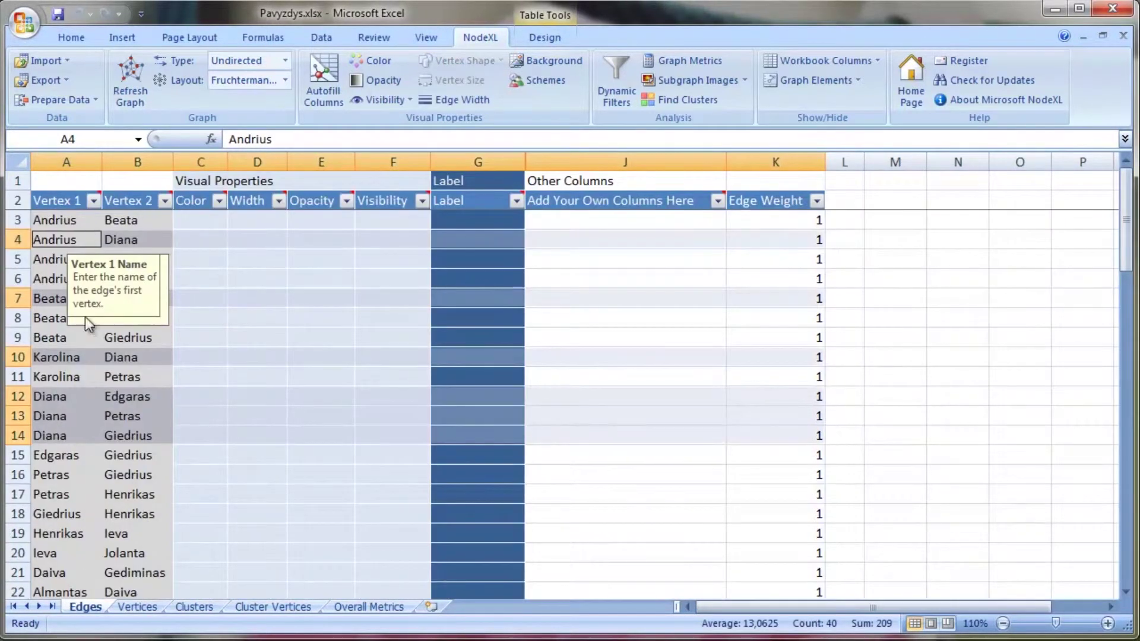
click(72, 219)
click(120, 218)
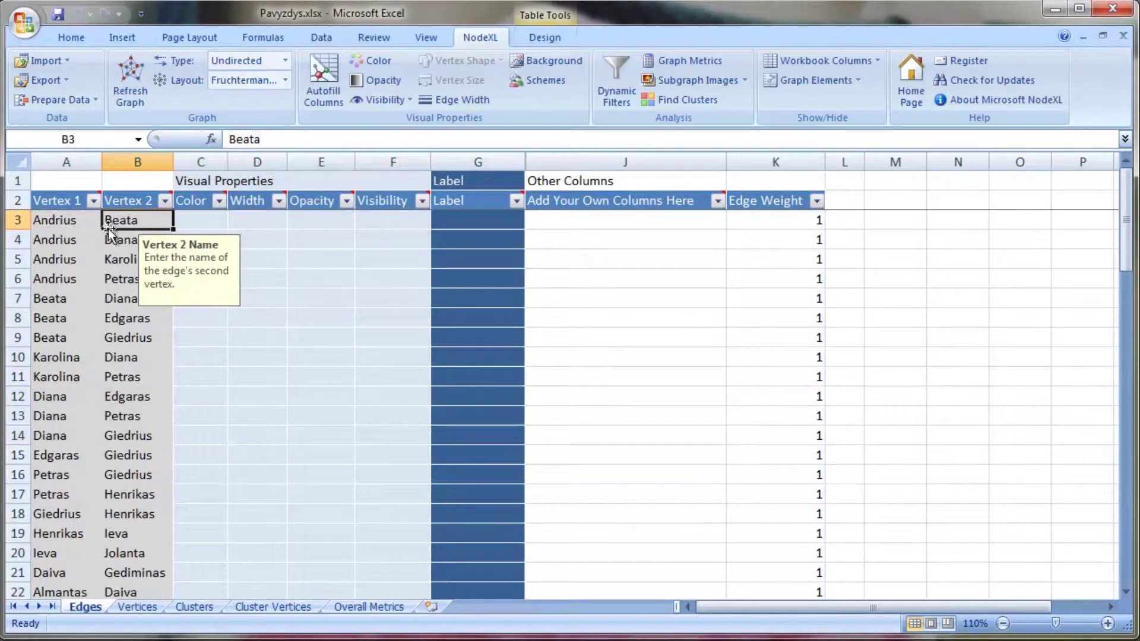
drag(77, 221, 127, 493)
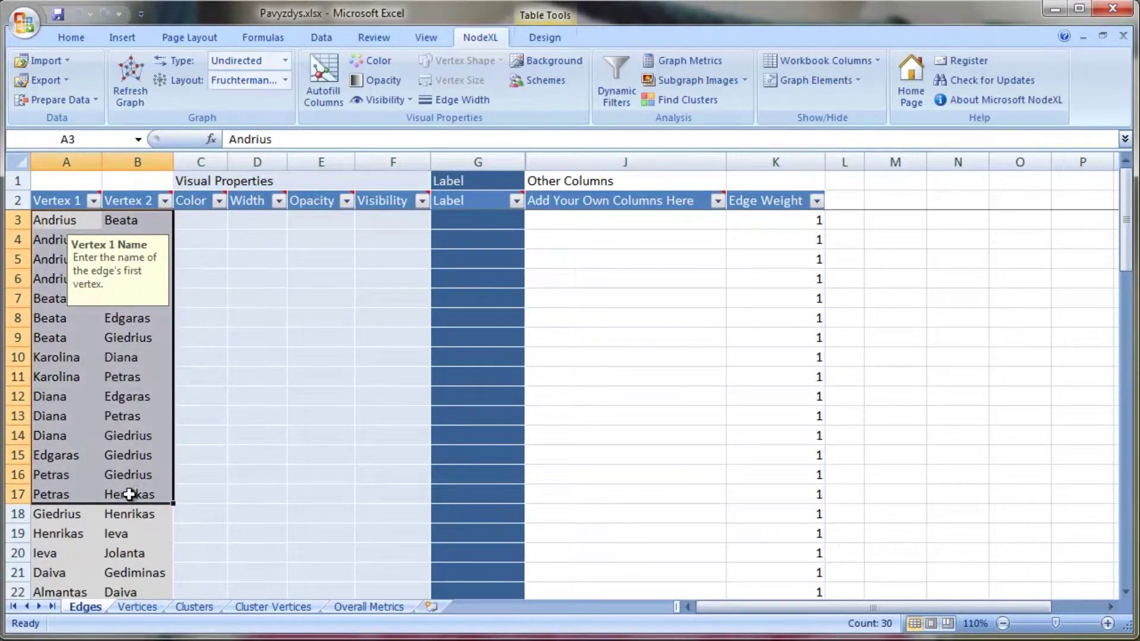
click(126, 461)
scroll(123, 454, down, 2)
scroll(123, 452, down, 2)
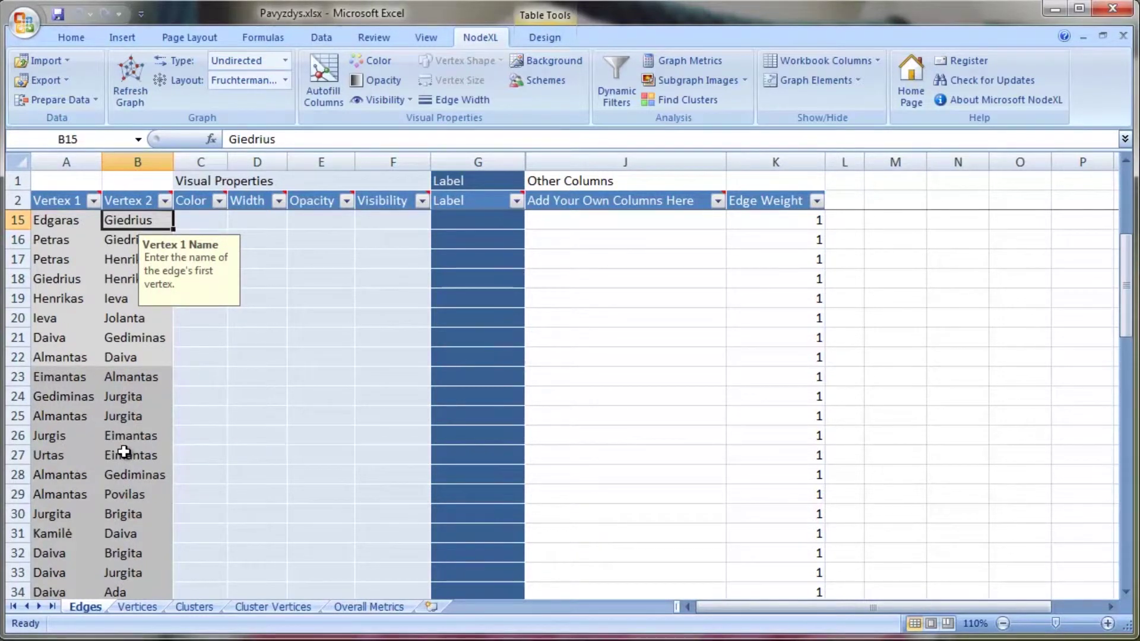
scroll(123, 453, up, 4)
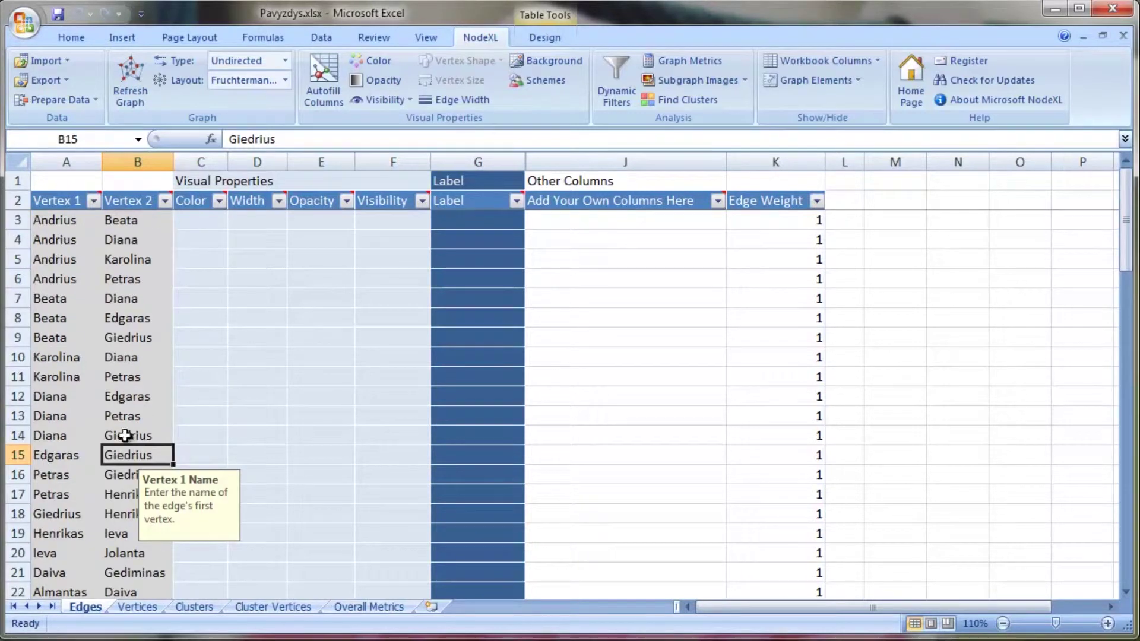
Step: Inspect individual edge pairs on the Edges sheet, including rows 3, 10 and 28, and look through the remaining groups
click(71, 220)
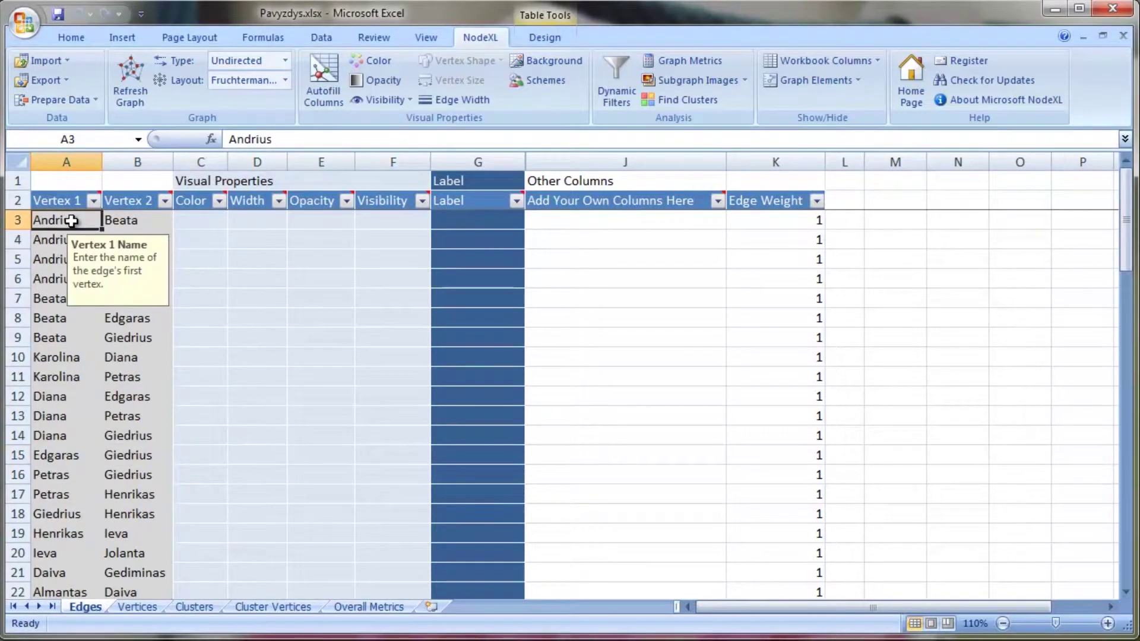
click(116, 221)
drag(83, 222, 159, 229)
click(157, 225)
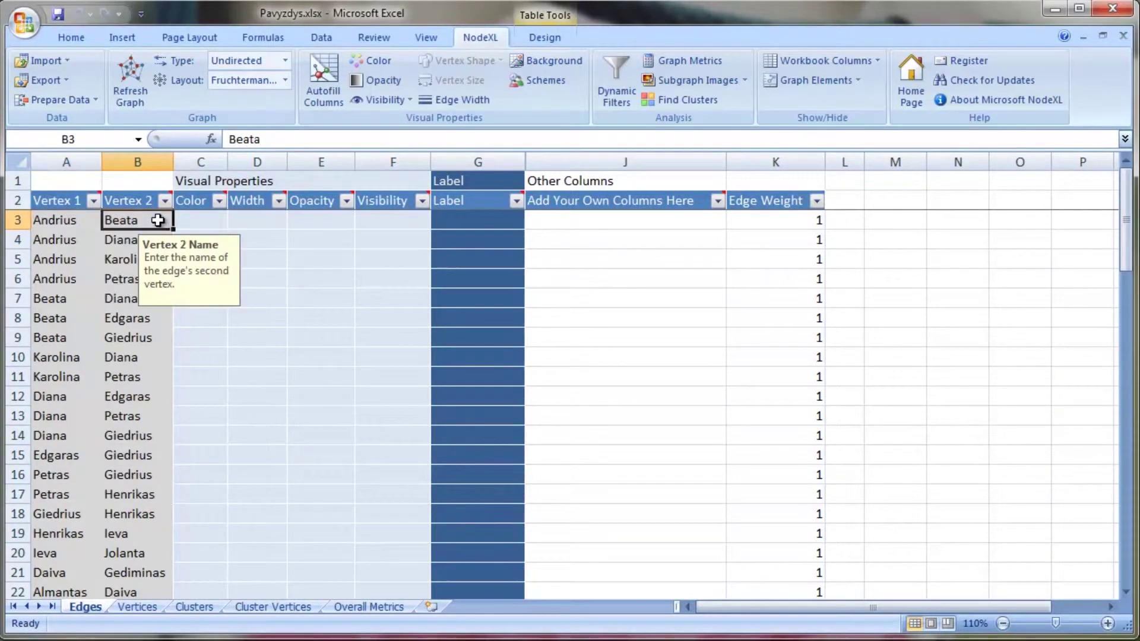
click(140, 346)
drag(64, 359, 159, 357)
scroll(130, 526, down, 4)
drag(82, 475, 122, 474)
scroll(122, 463, down, 5)
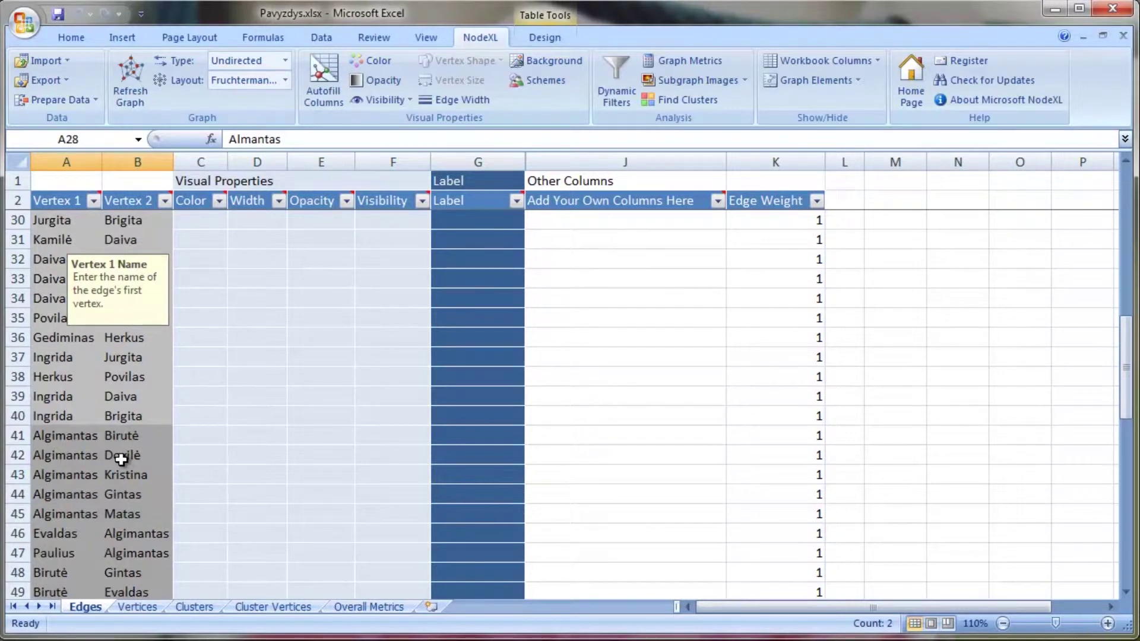
scroll(121, 459, up, 6)
scroll(169, 433, up, 3)
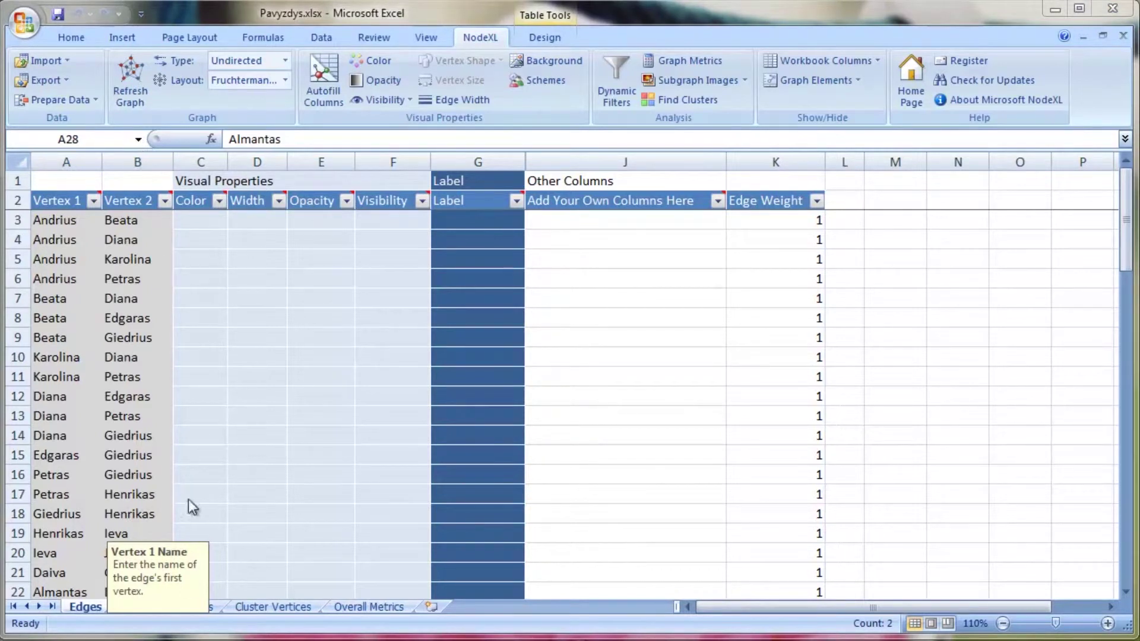
Step: Display the network graph, highlight the connections of the large red square, red diamond, large blue triangle and topmost blue triangle, then close the graph
click(137, 70)
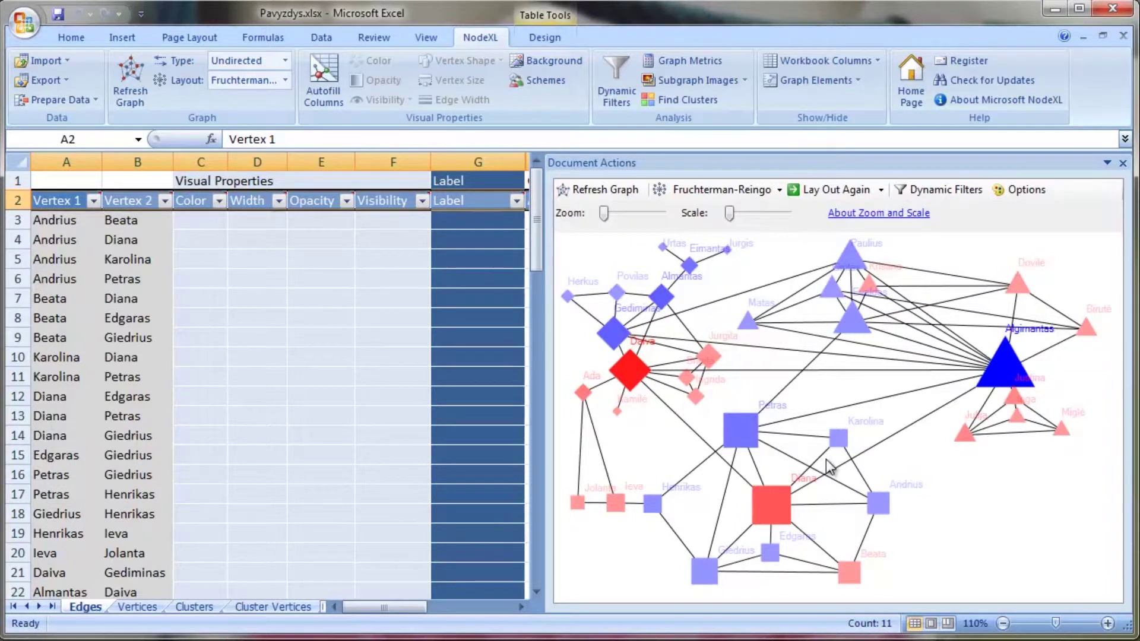
click(773, 501)
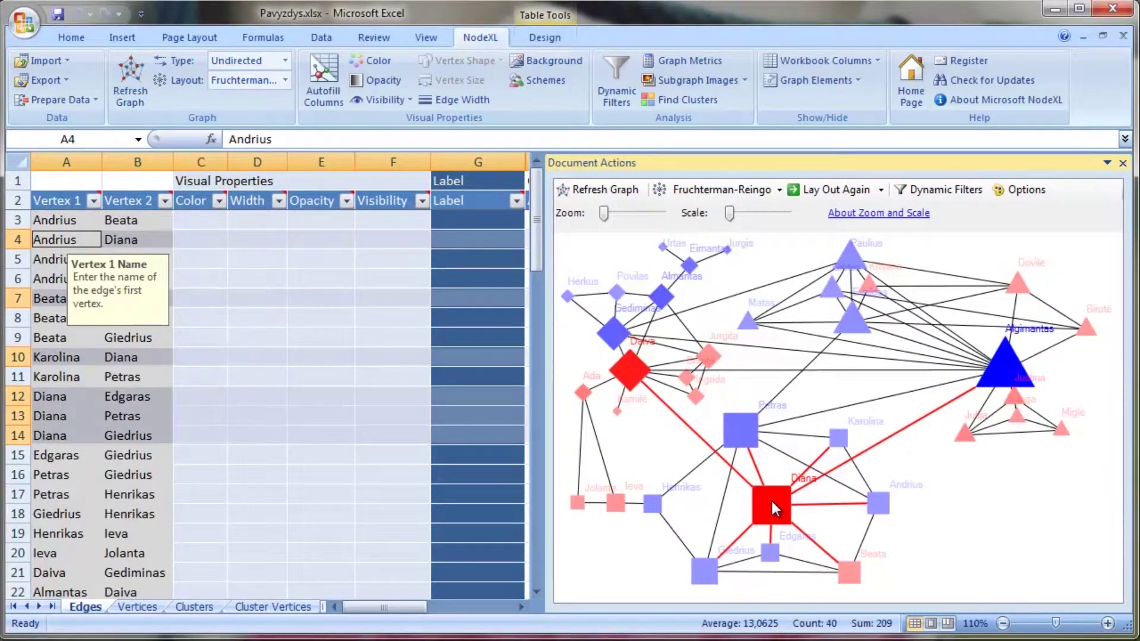
click(641, 373)
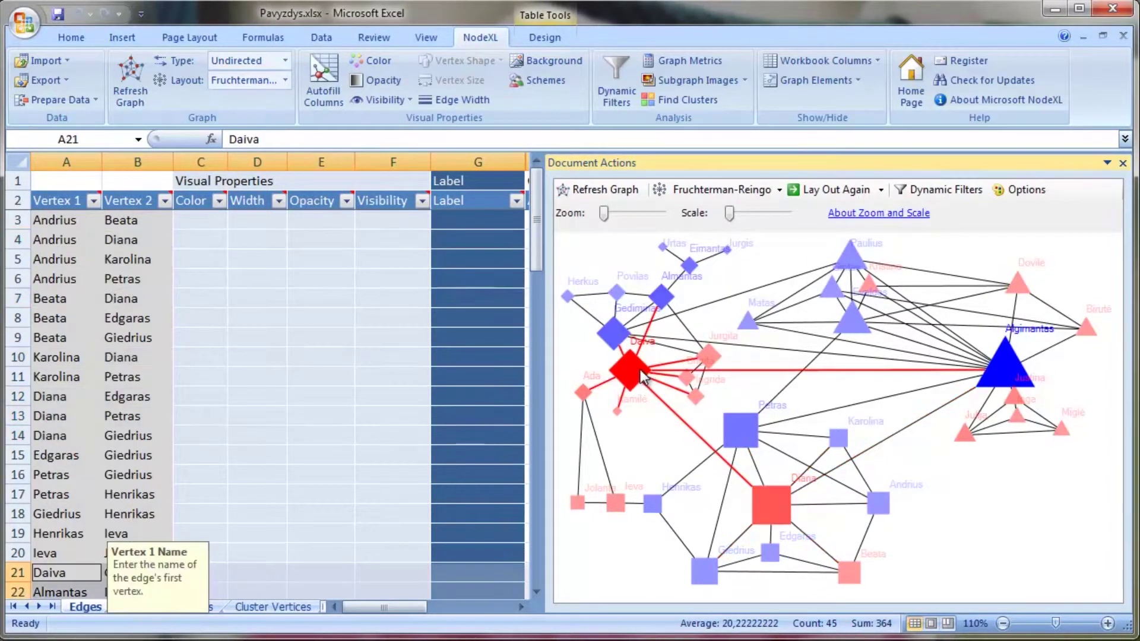
click(1006, 376)
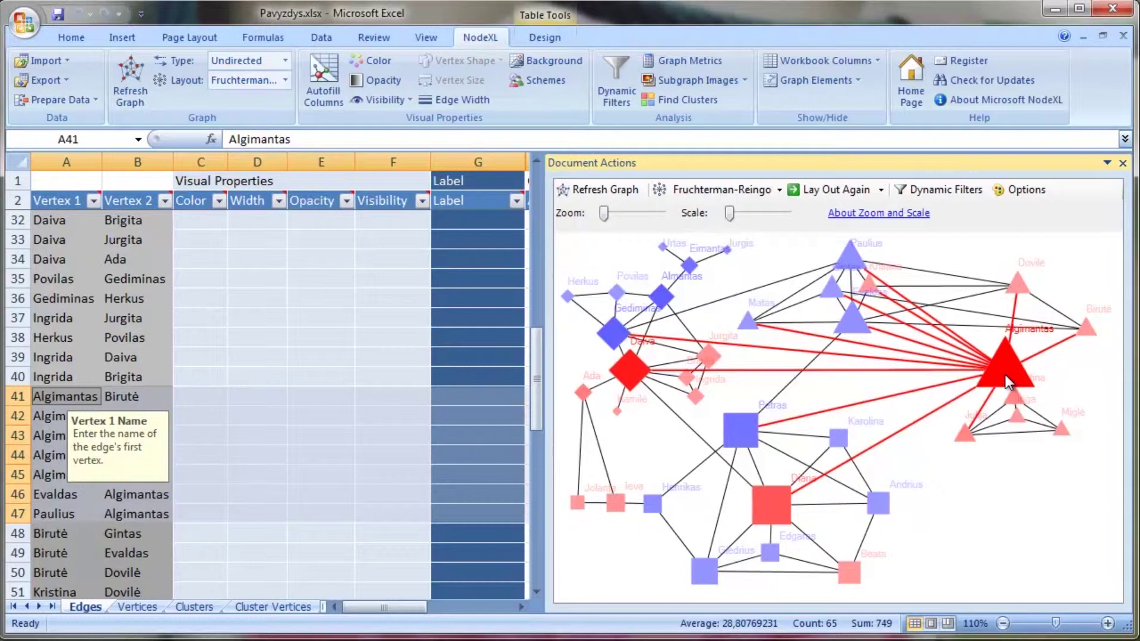
mouse_move(1004, 355)
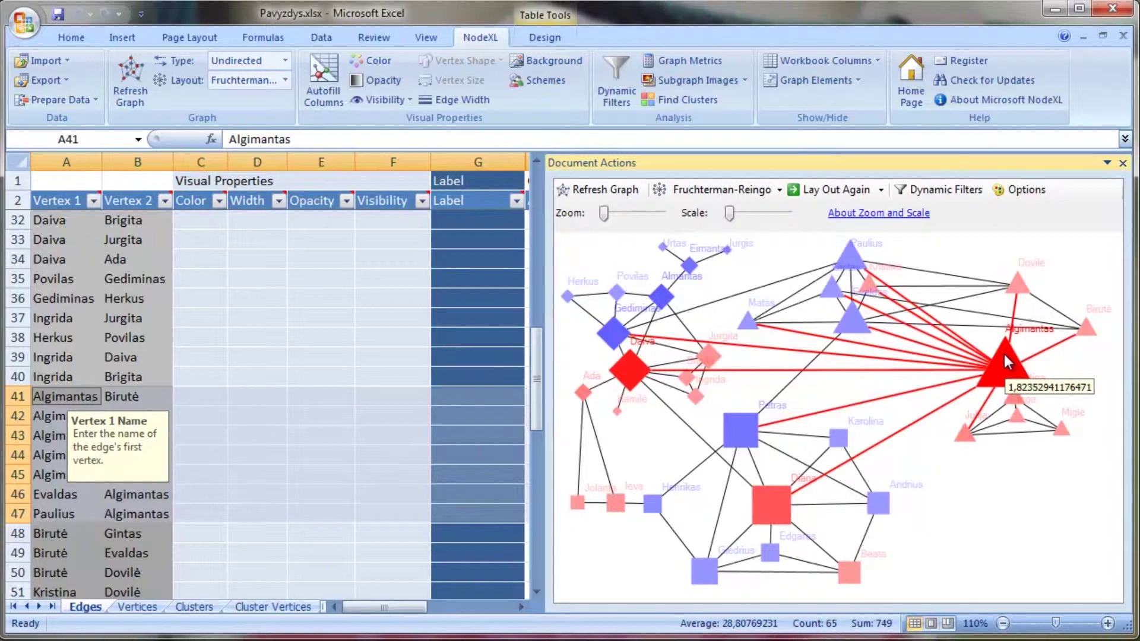
click(849, 259)
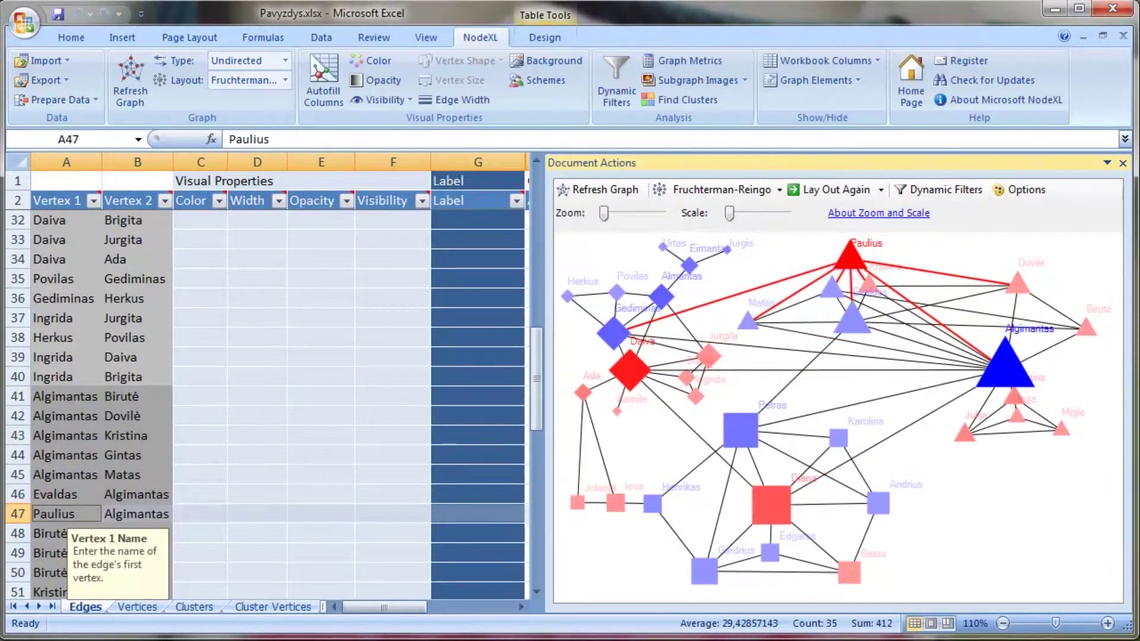
click(1123, 162)
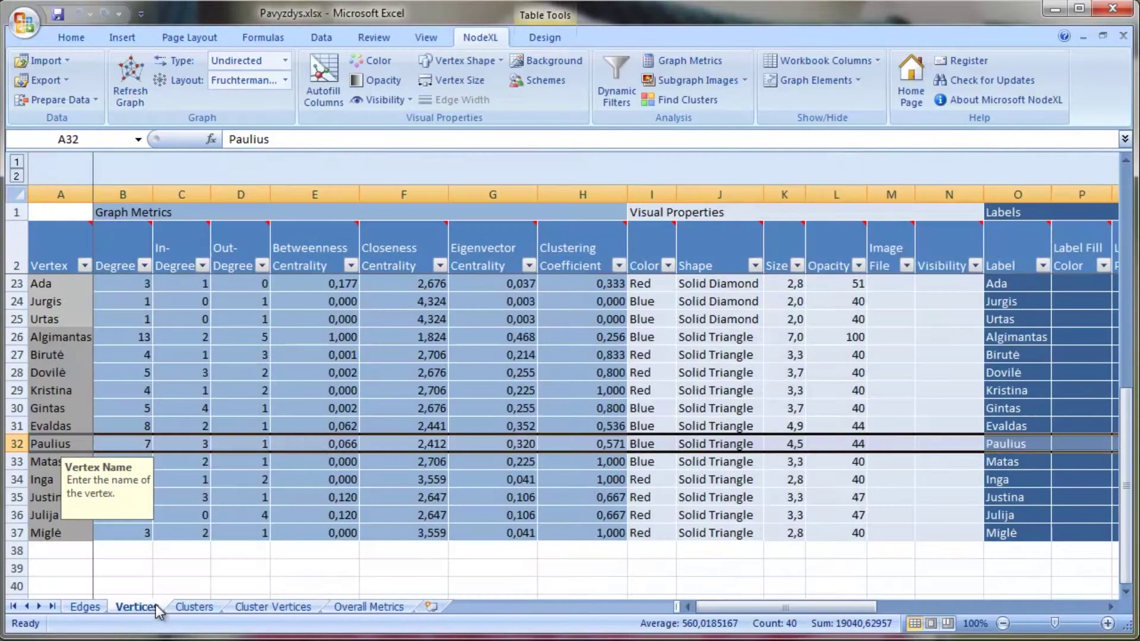
Step: Return to the Vertices sheet and inspect the Degree values of the vertices in rows 3 to 5
click(137, 606)
scroll(202, 363, up, 7)
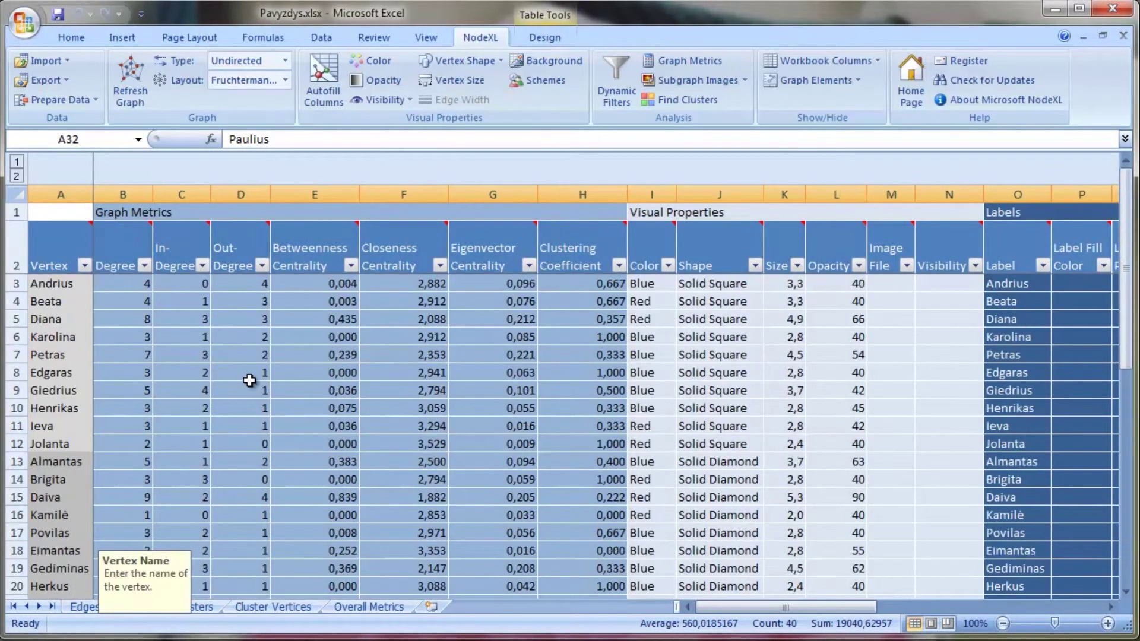
click(121, 321)
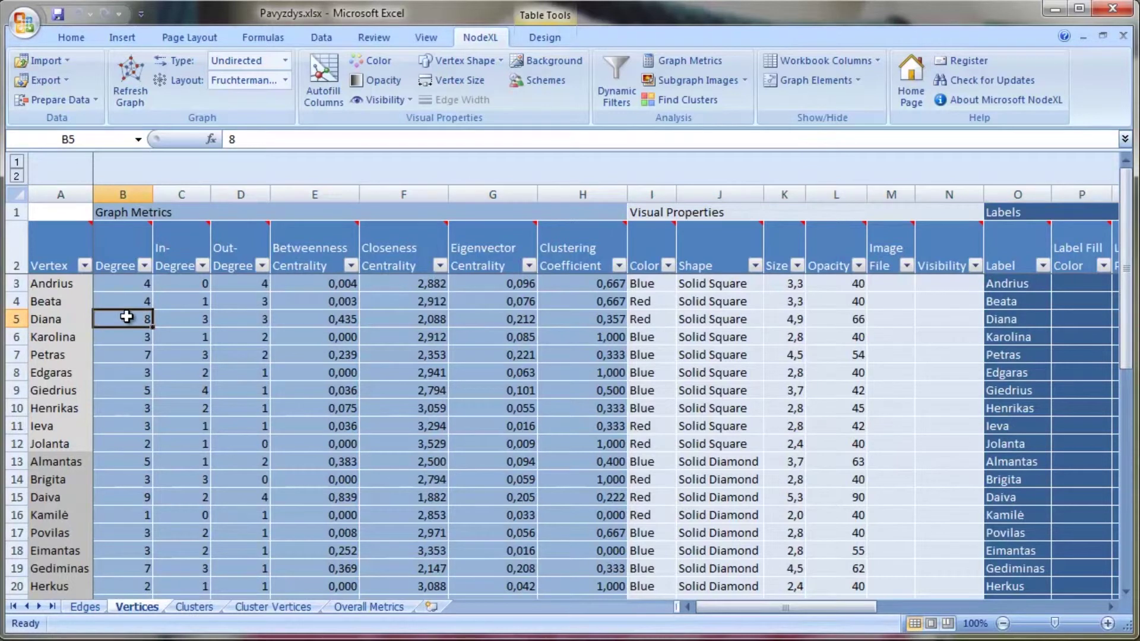
click(130, 282)
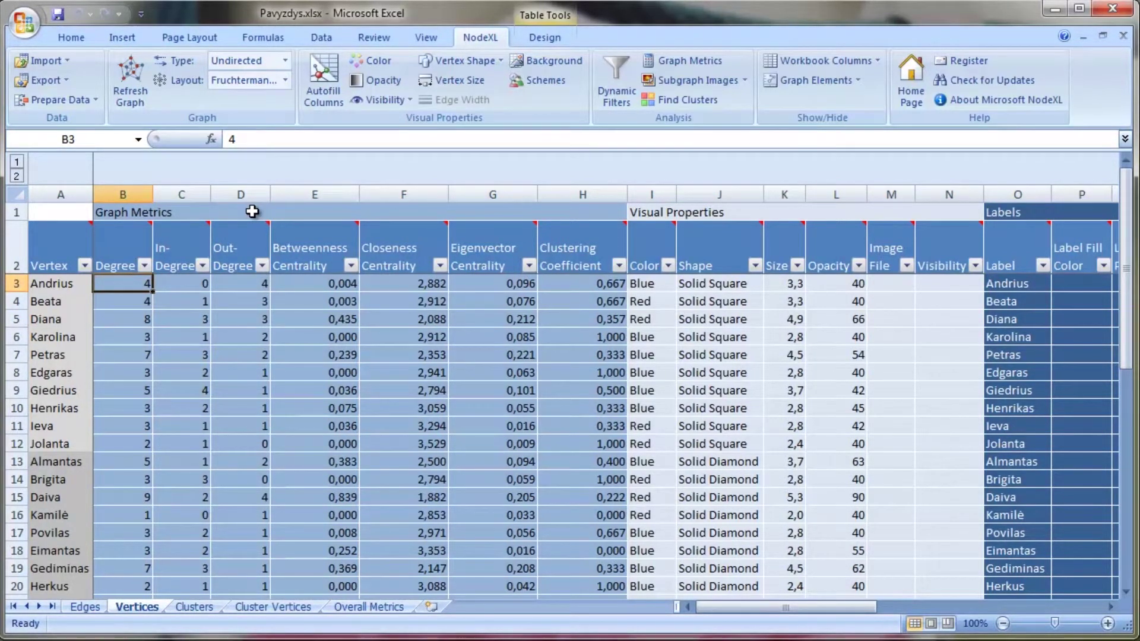
click(127, 298)
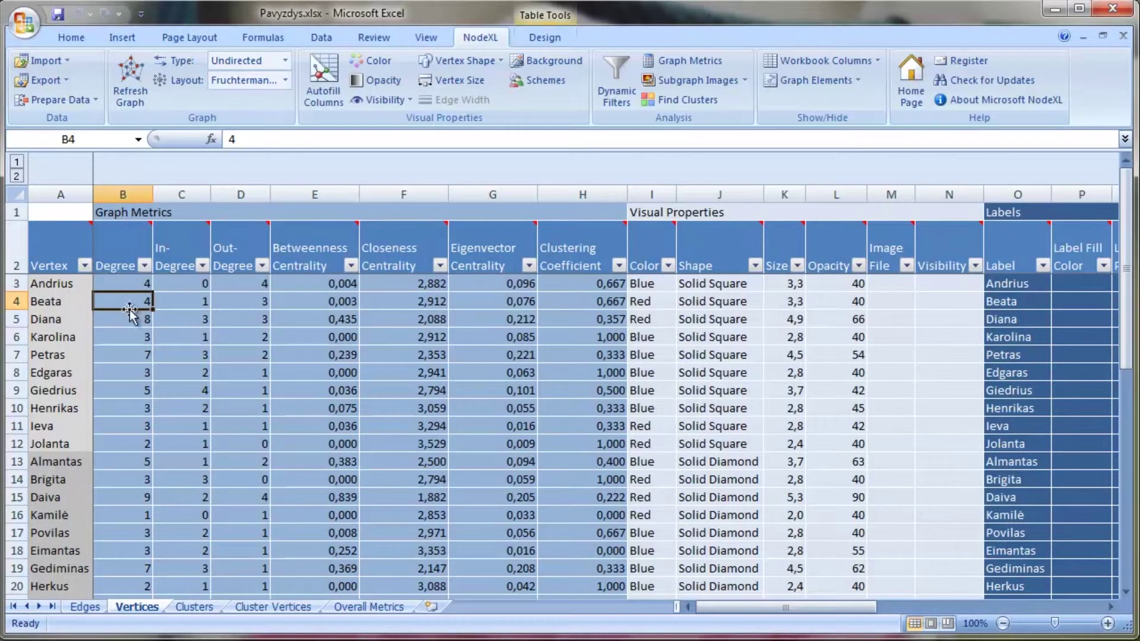
click(130, 320)
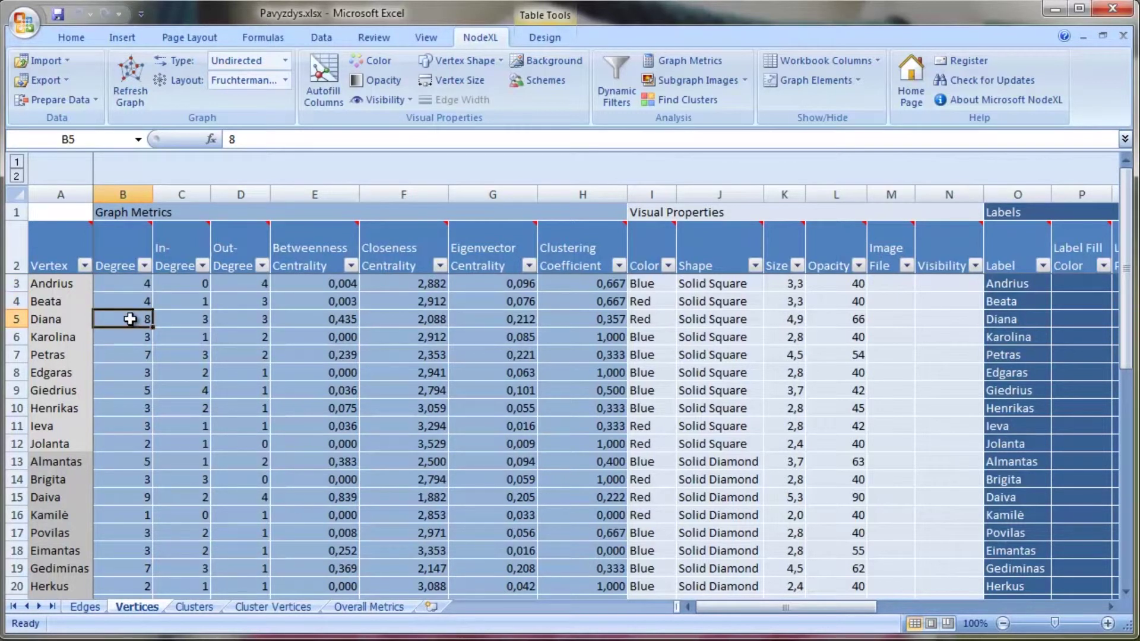
Step: Look through the Degree column and select the vertex names with their degrees in rows 15 and 26
scroll(130, 319, down, 3)
scroll(130, 320, up, 3)
scroll(131, 462, down, 3)
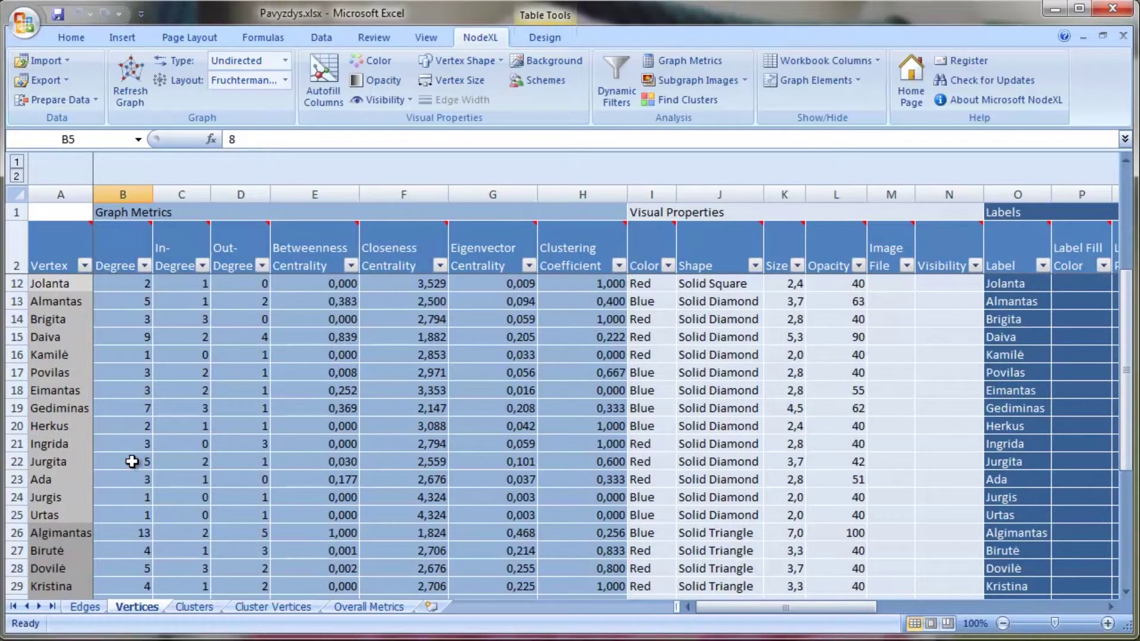
scroll(132, 461, up, 1)
drag(74, 386, 111, 389)
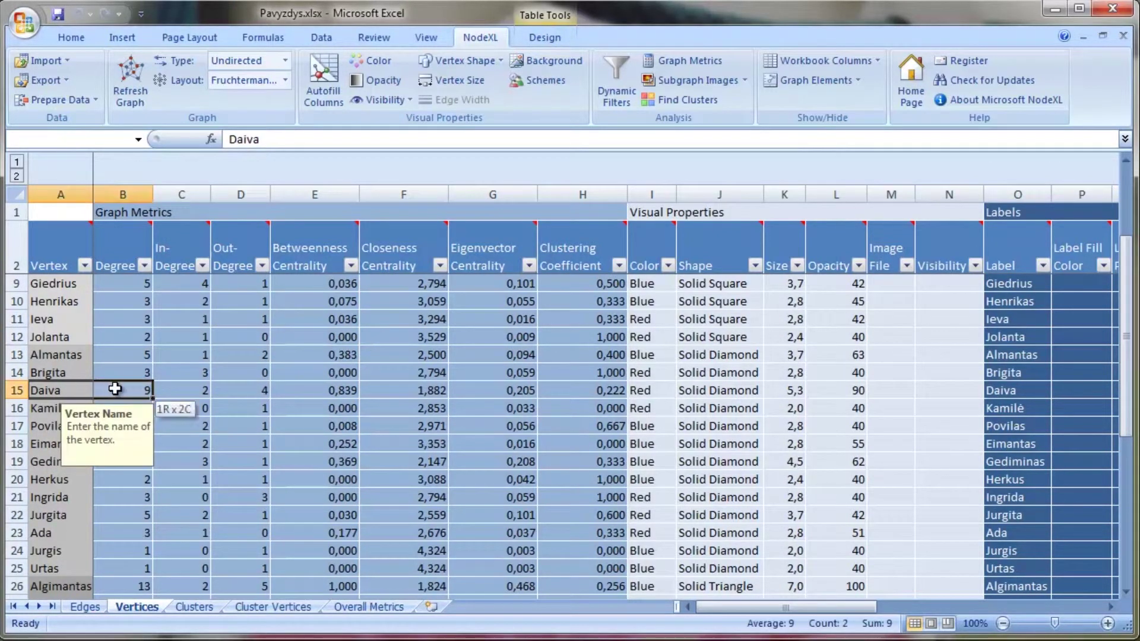
scroll(121, 390, down, 3)
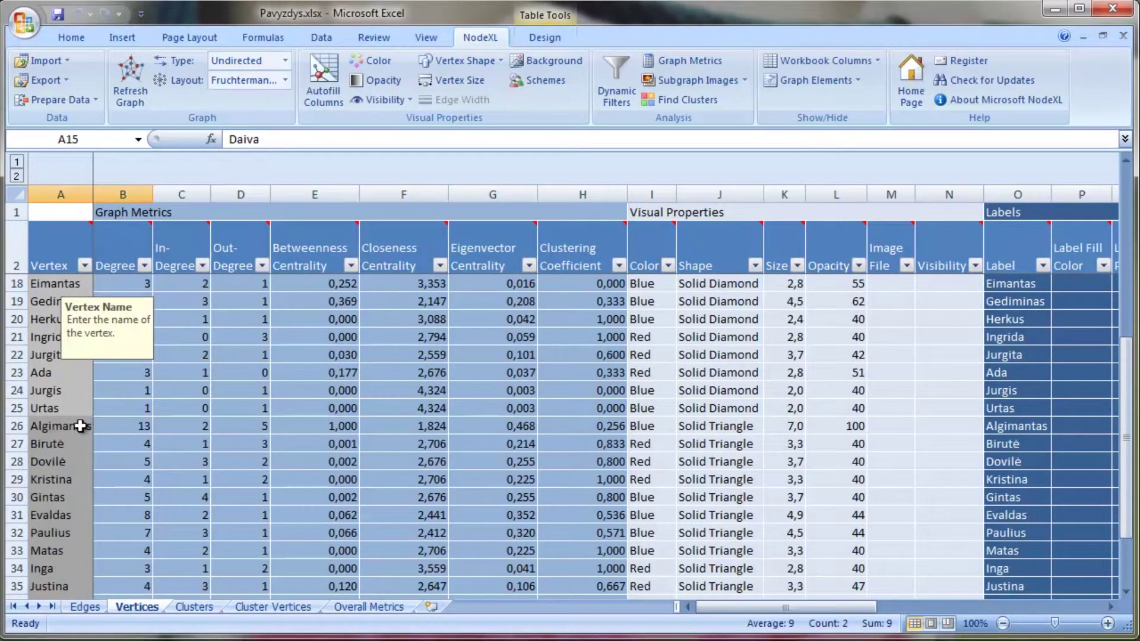
drag(81, 424, 130, 427)
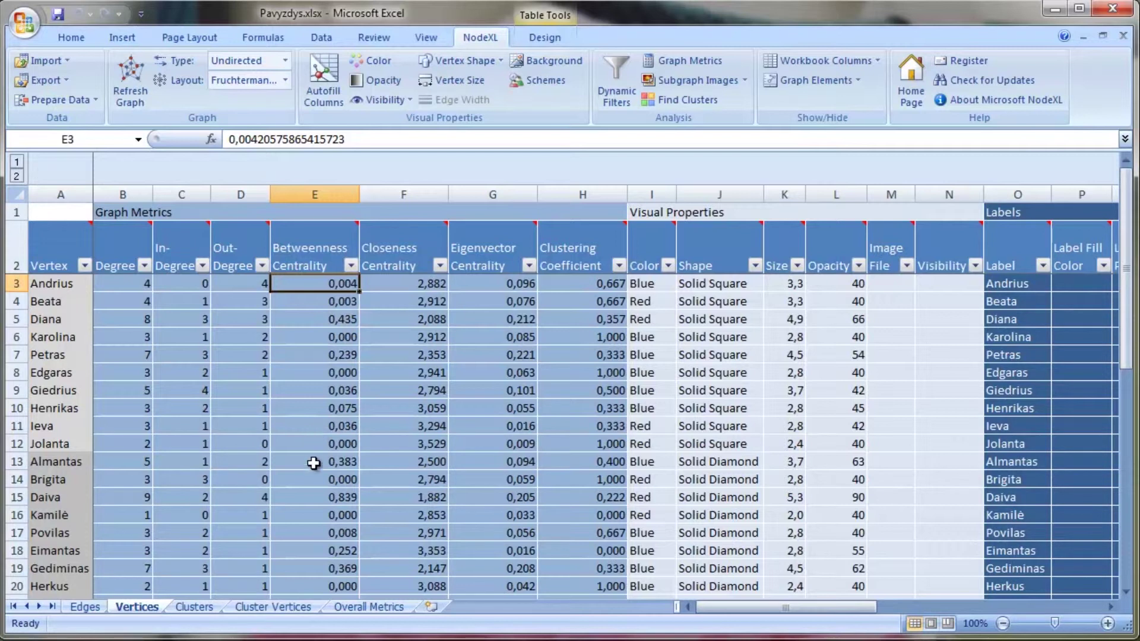
Step: Examine the Betweenness Centrality column and compare it with Closeness Centrality for the vertex in row 3
scroll(312, 512, down, 3)
scroll(312, 511, up, 3)
click(407, 285)
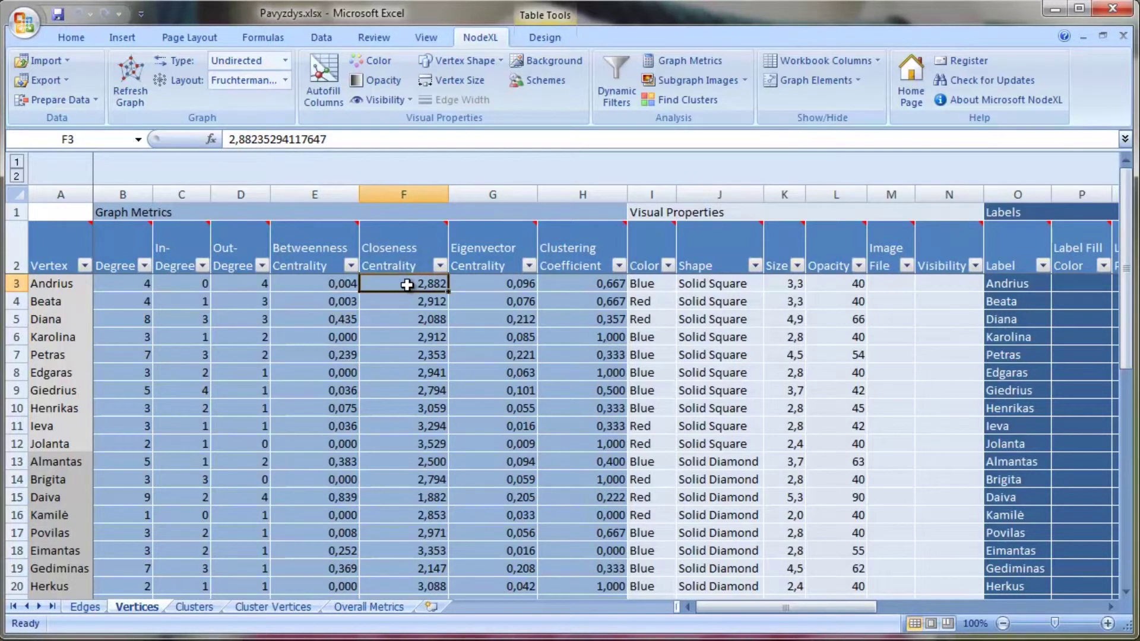
click(323, 285)
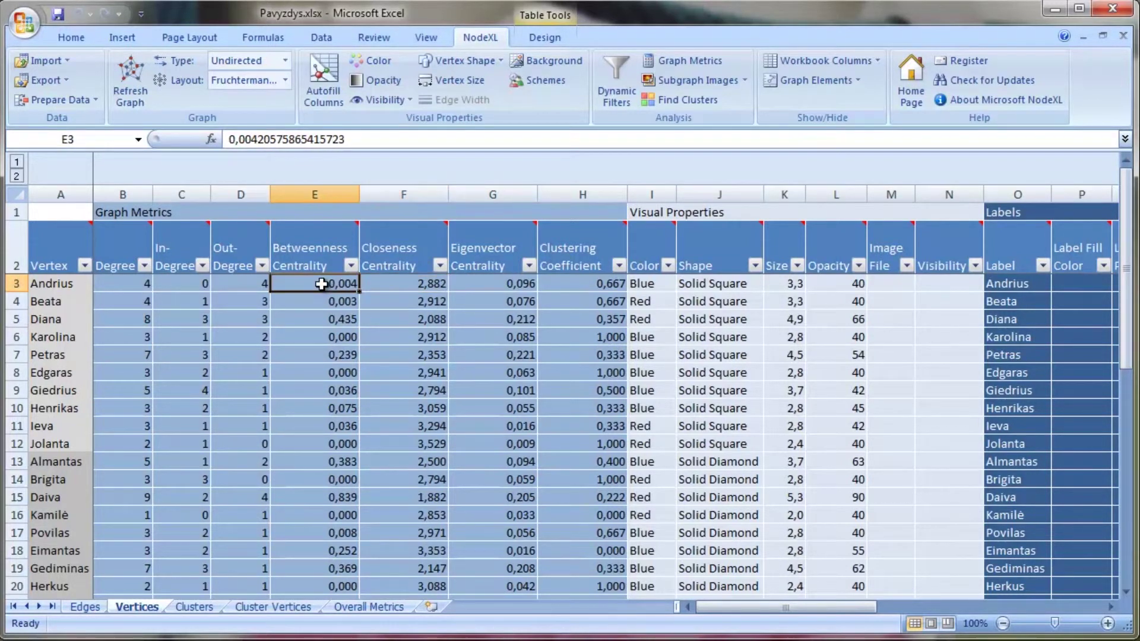
click(396, 287)
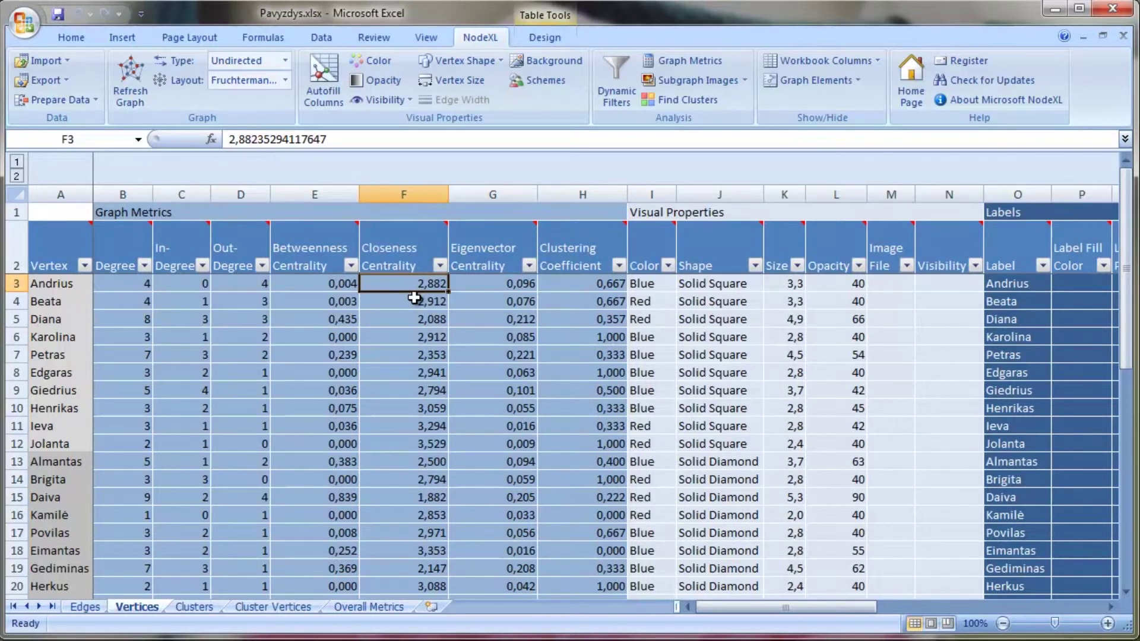
Step: Display the network graph beside the Vertices sheet and highlight the connections of the vertex in row 3
click(133, 87)
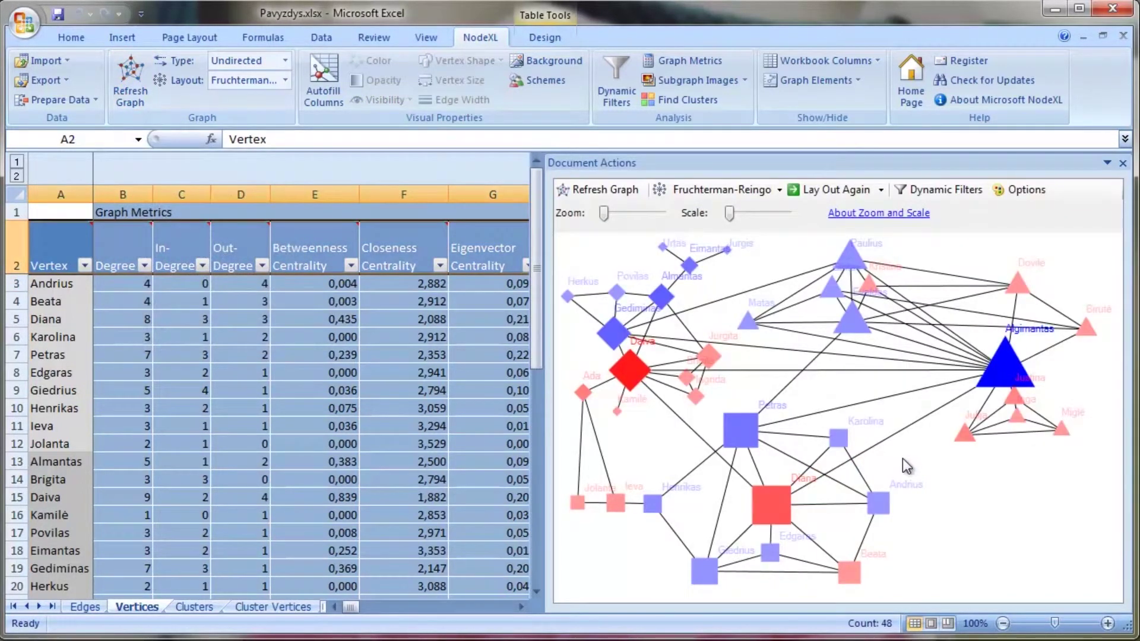
click(52, 284)
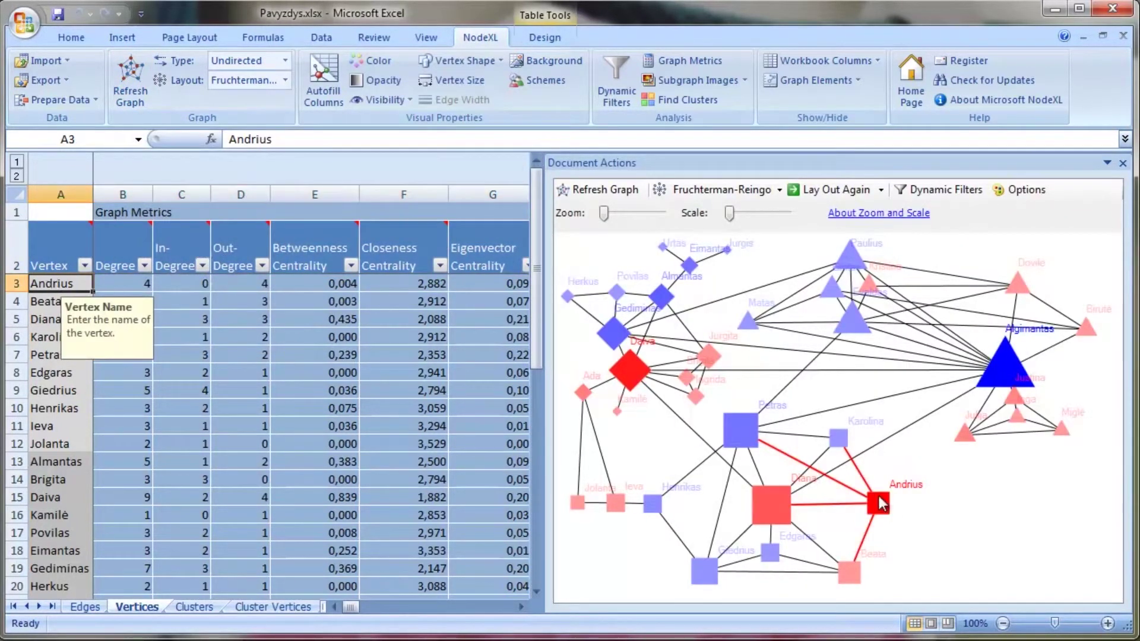
Step: Inspect the neighbours of the row 3 vertex in the network graph and hide the graph to show the full sheet
mouse_move(888, 506)
mouse_move(779, 509)
mouse_move(654, 508)
click(1122, 163)
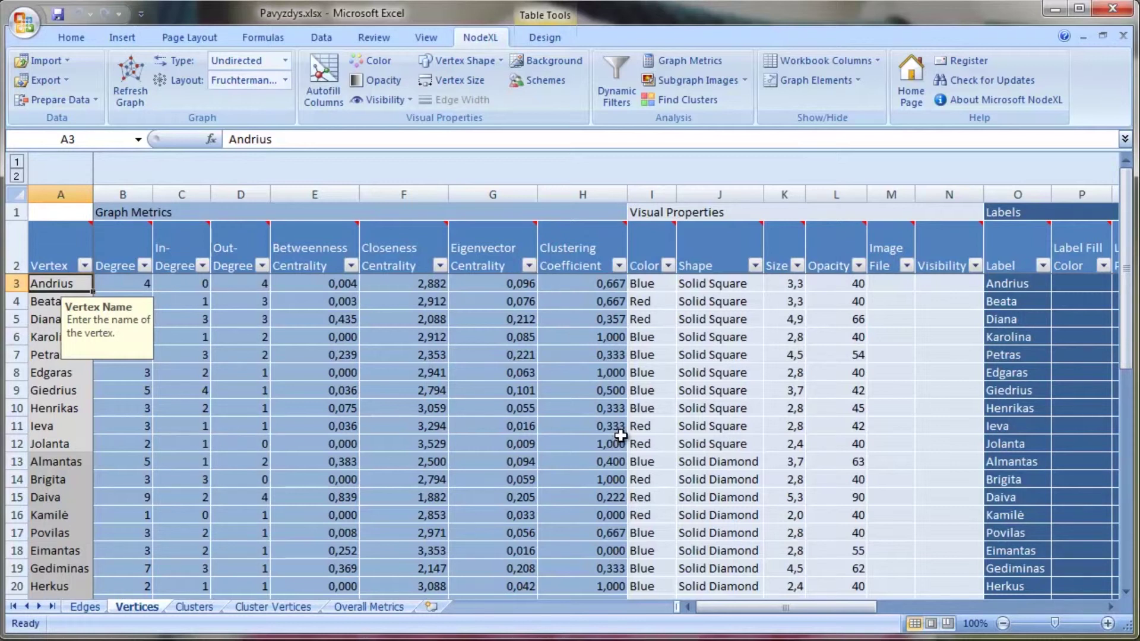
Step: Examine the Eigenvector Centrality column, selecting its header and the values in rows 3, 6 and 10
click(468, 247)
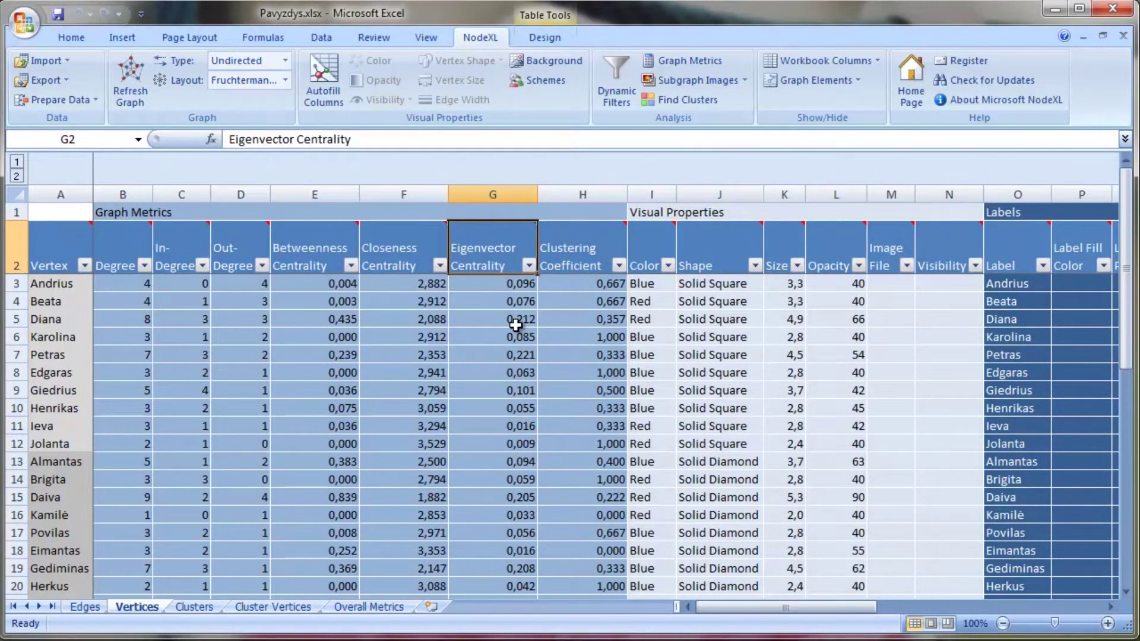
click(511, 286)
click(505, 332)
click(510, 406)
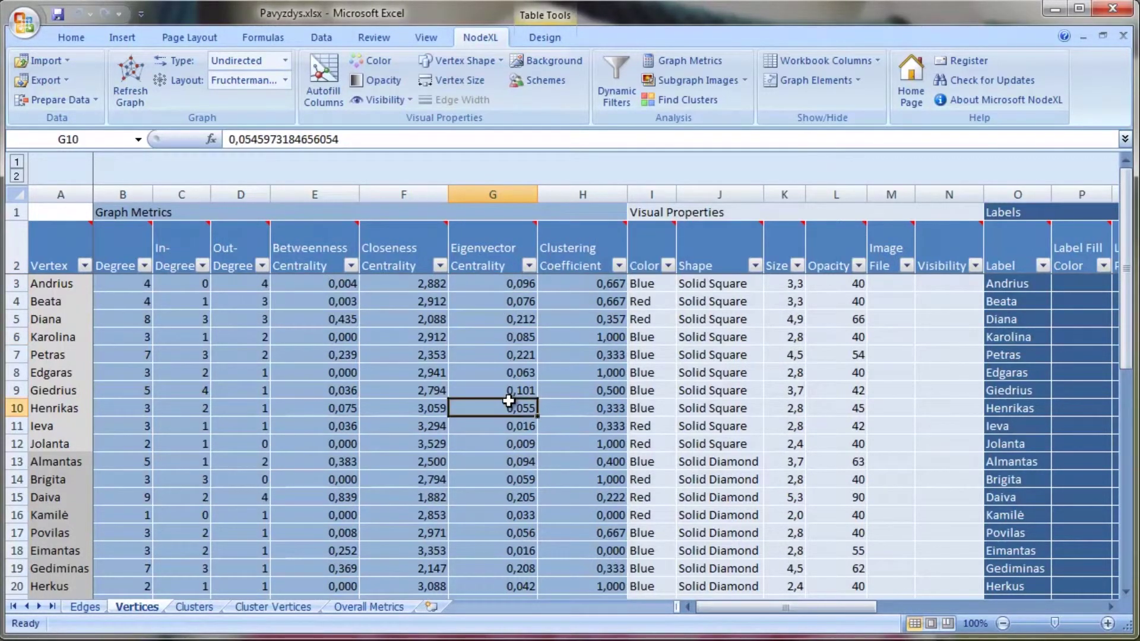
click(511, 285)
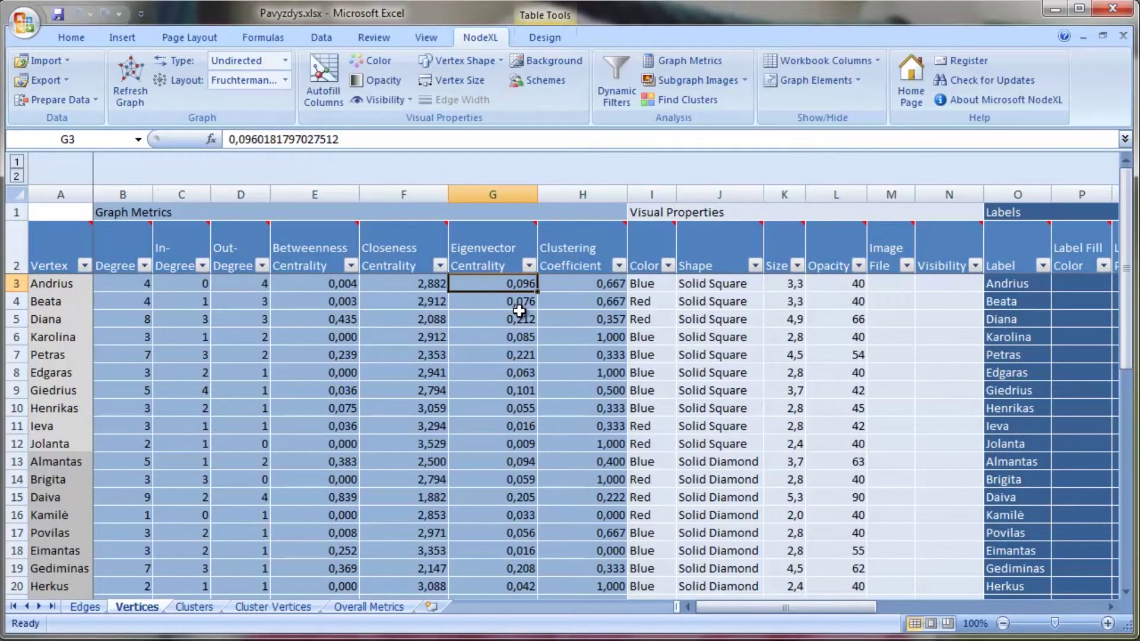
Step: Check the upper end of the Eigenvector Centrality values in the column's filter list and leave without filtering
click(530, 266)
drag(523, 457, 450, 610)
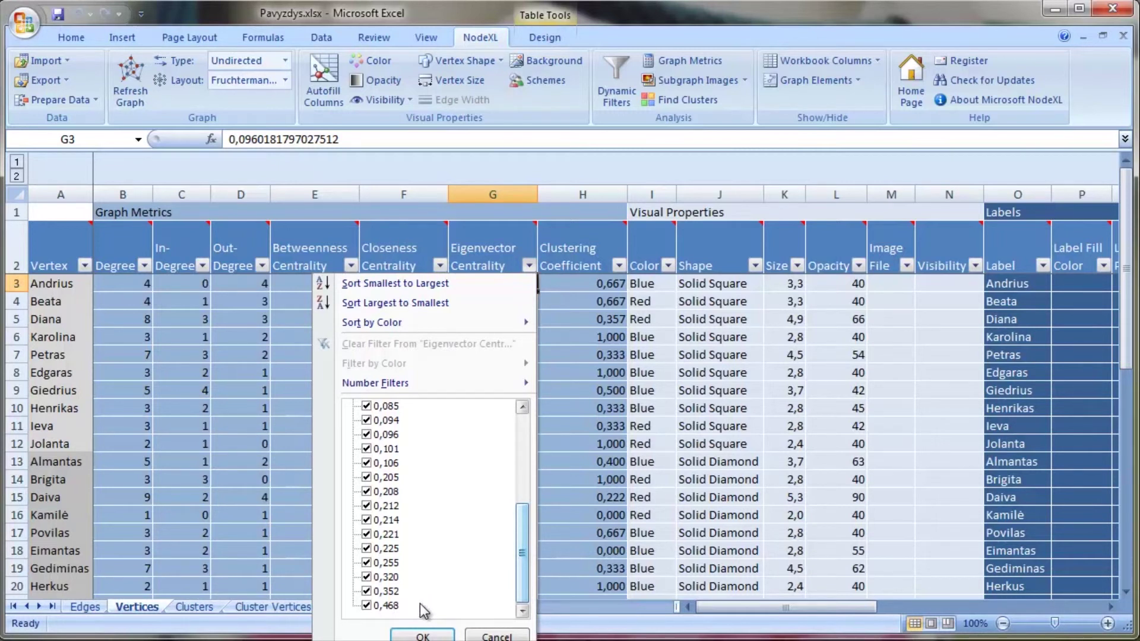
click(484, 637)
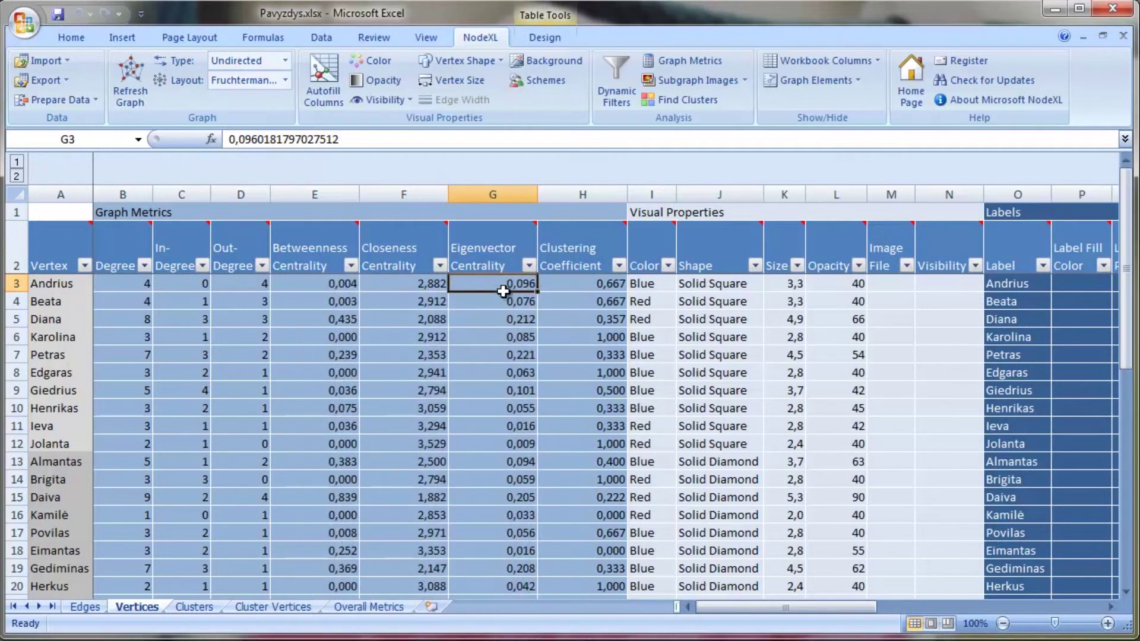
Step: Look through the Eigenvector Centrality values down the column and return to the value in row 3
click(511, 375)
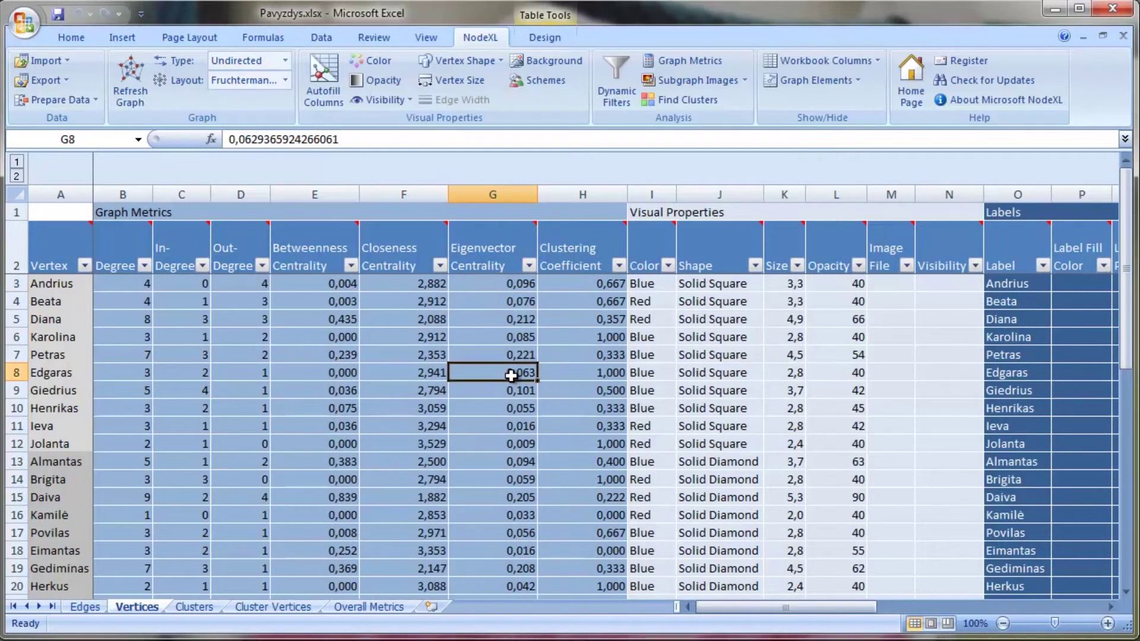
scroll(511, 374, down, 8)
scroll(512, 375, up, 8)
click(517, 285)
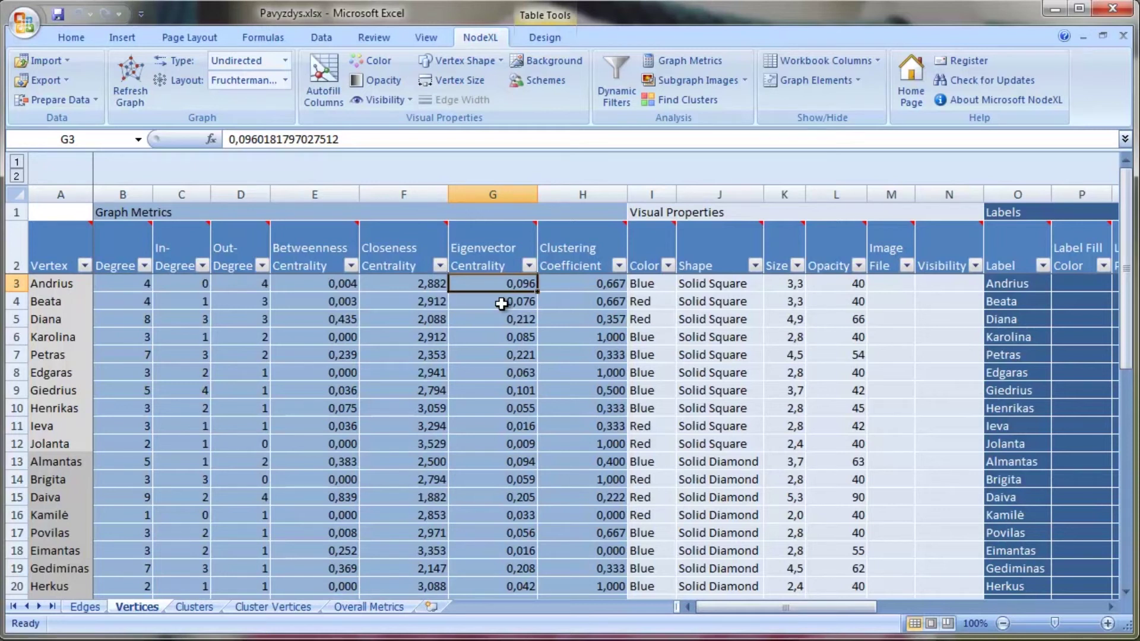
Step: Examine the Clustering Coefficient of the vertex in row 6 and highlight its connections in the network graph
click(561, 254)
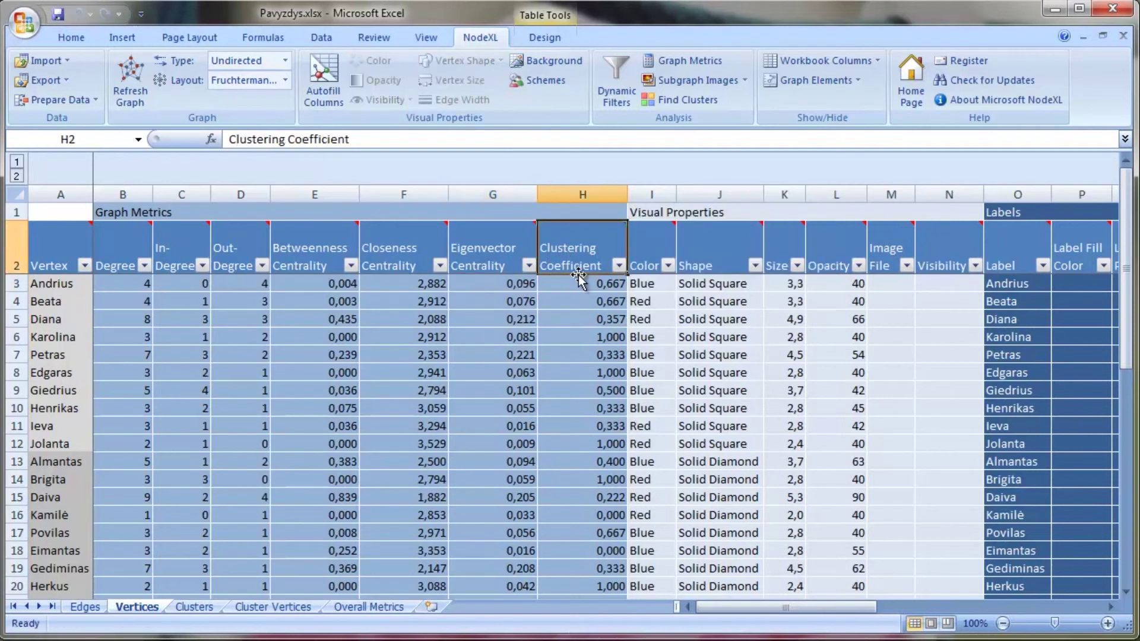
click(598, 337)
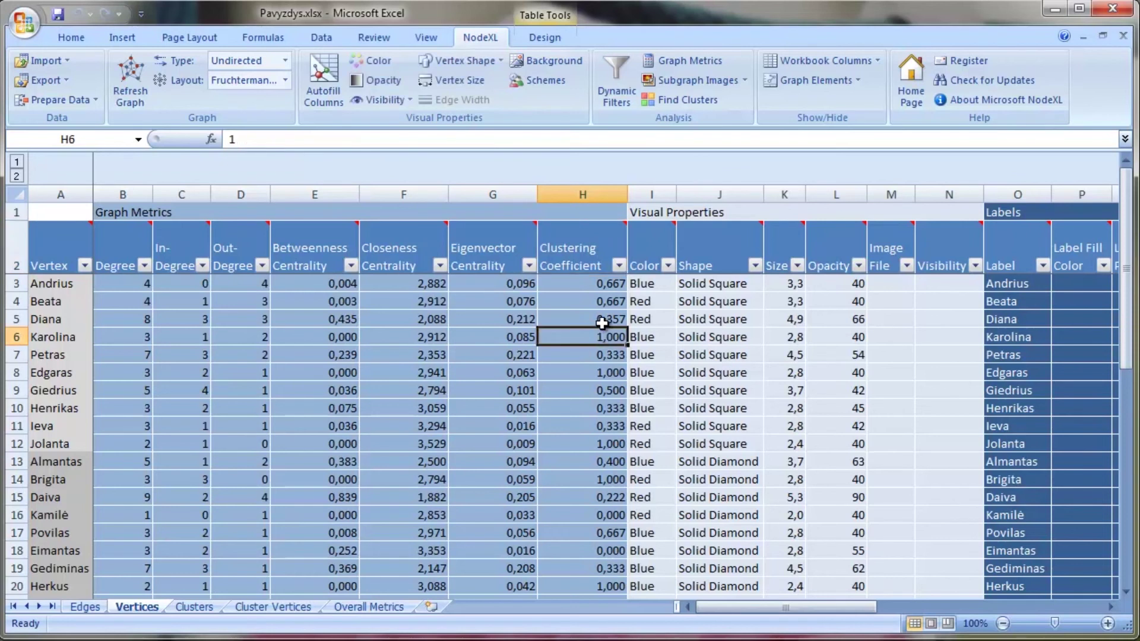
click(130, 80)
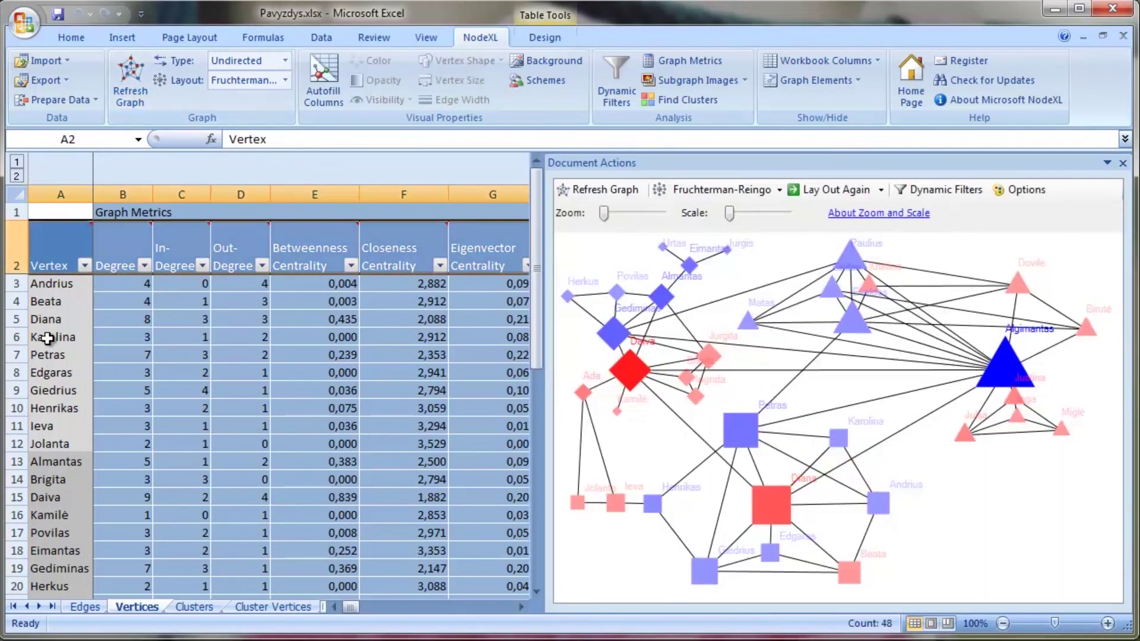
click(87, 338)
click(839, 436)
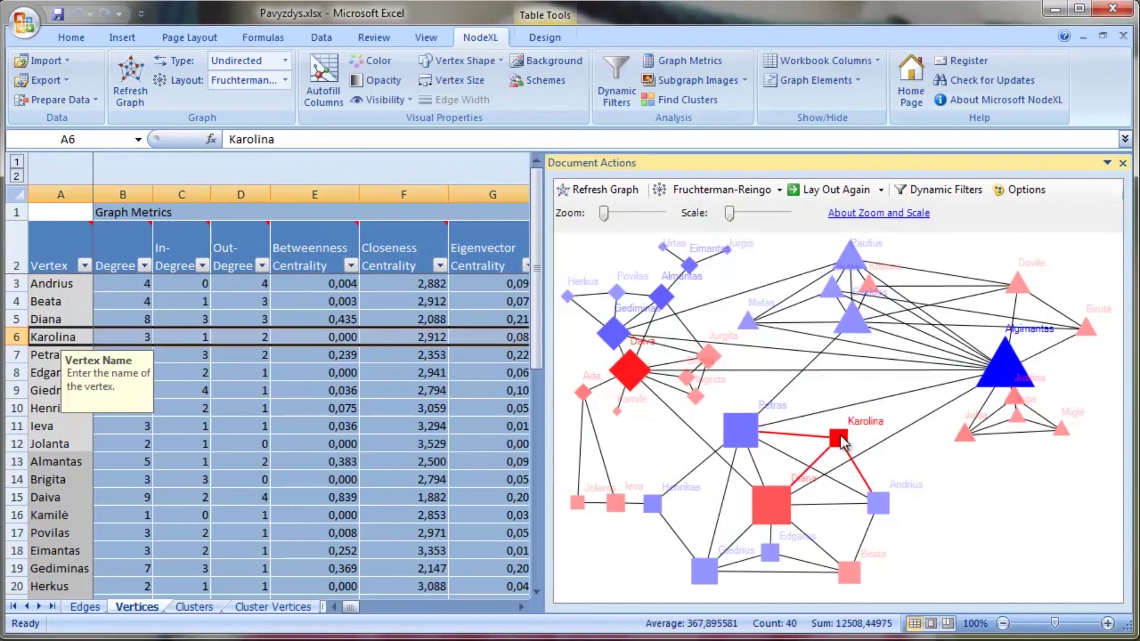
mouse_move(753, 439)
mouse_move(775, 504)
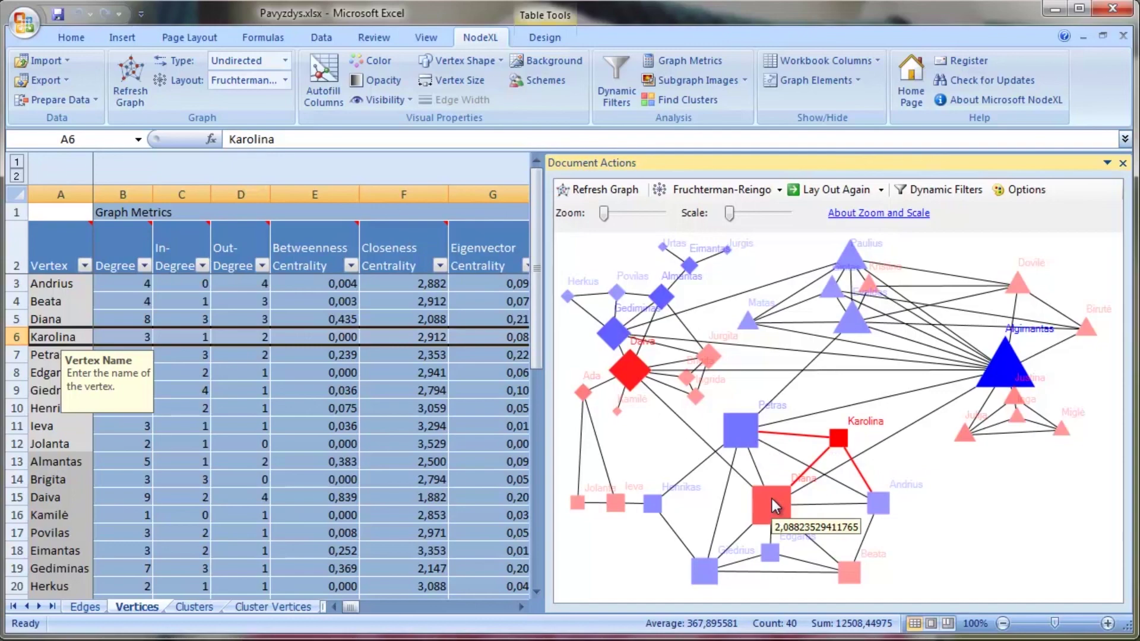